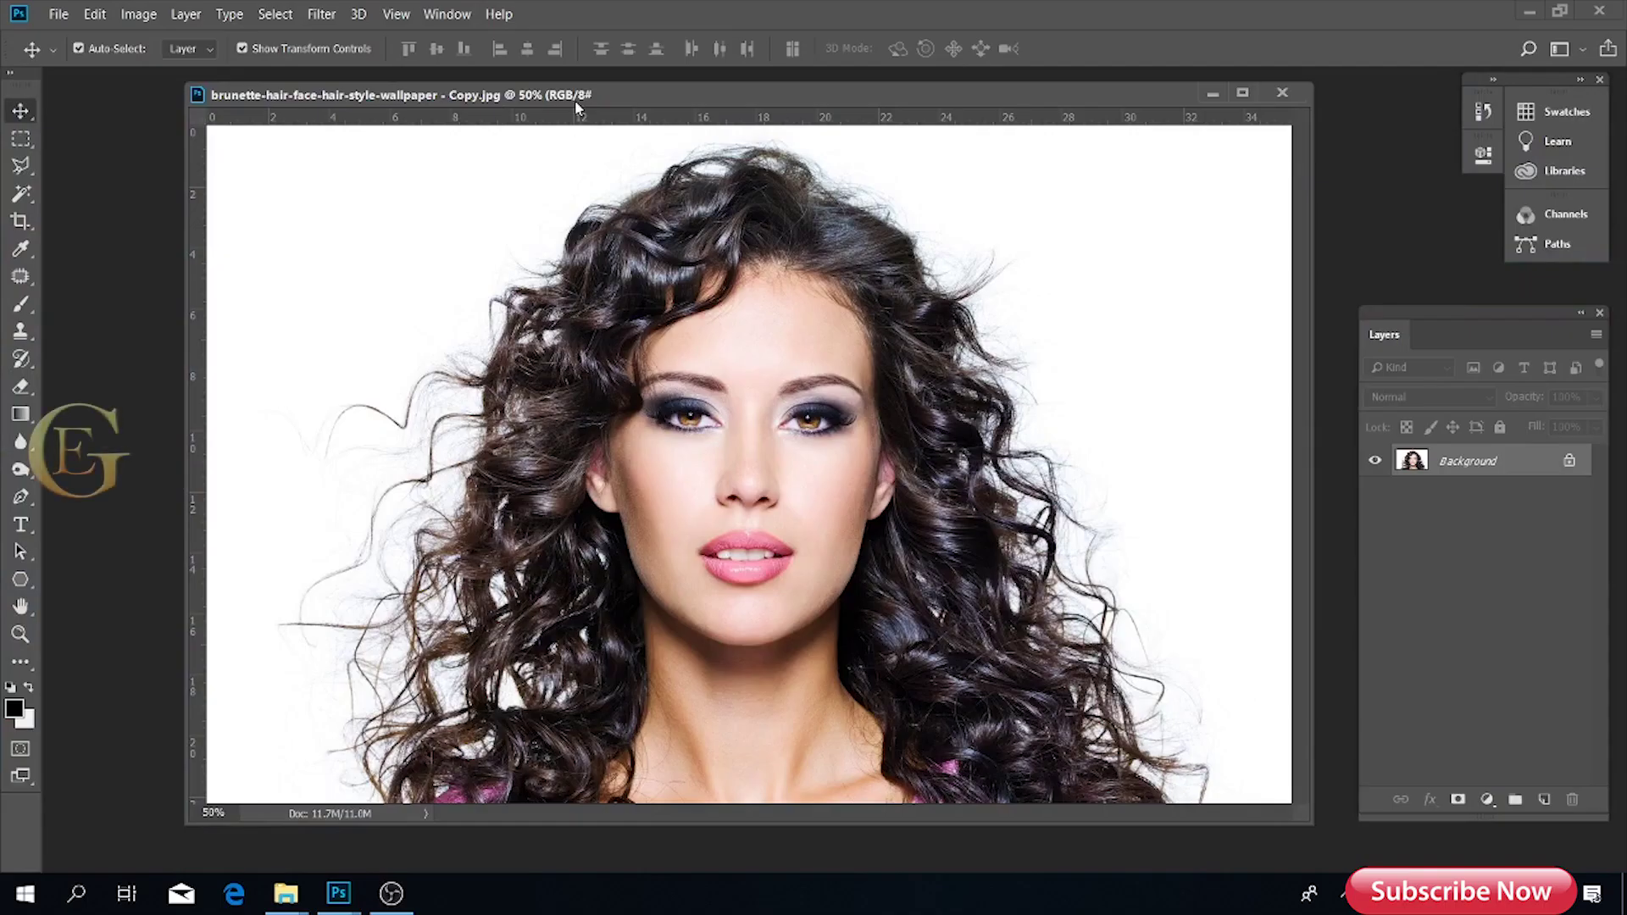
Step: Unlock the Background into Layer 0 and add a new Layer 1 beneath it
left_click_drag(576, 102, 582, 100)
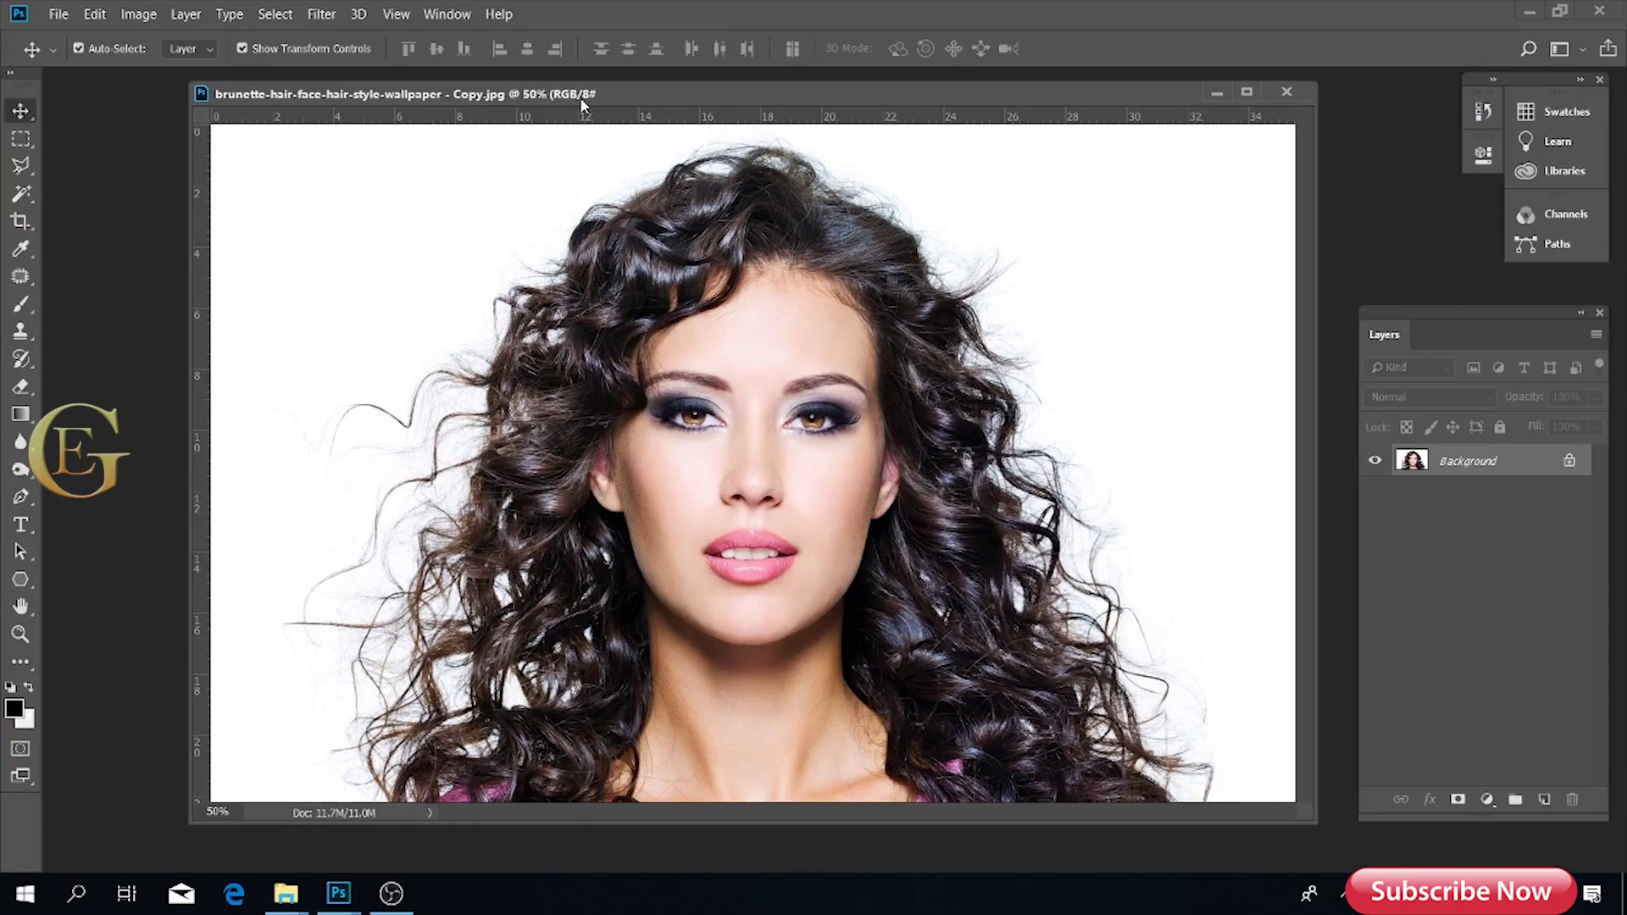
left_click(1569, 462)
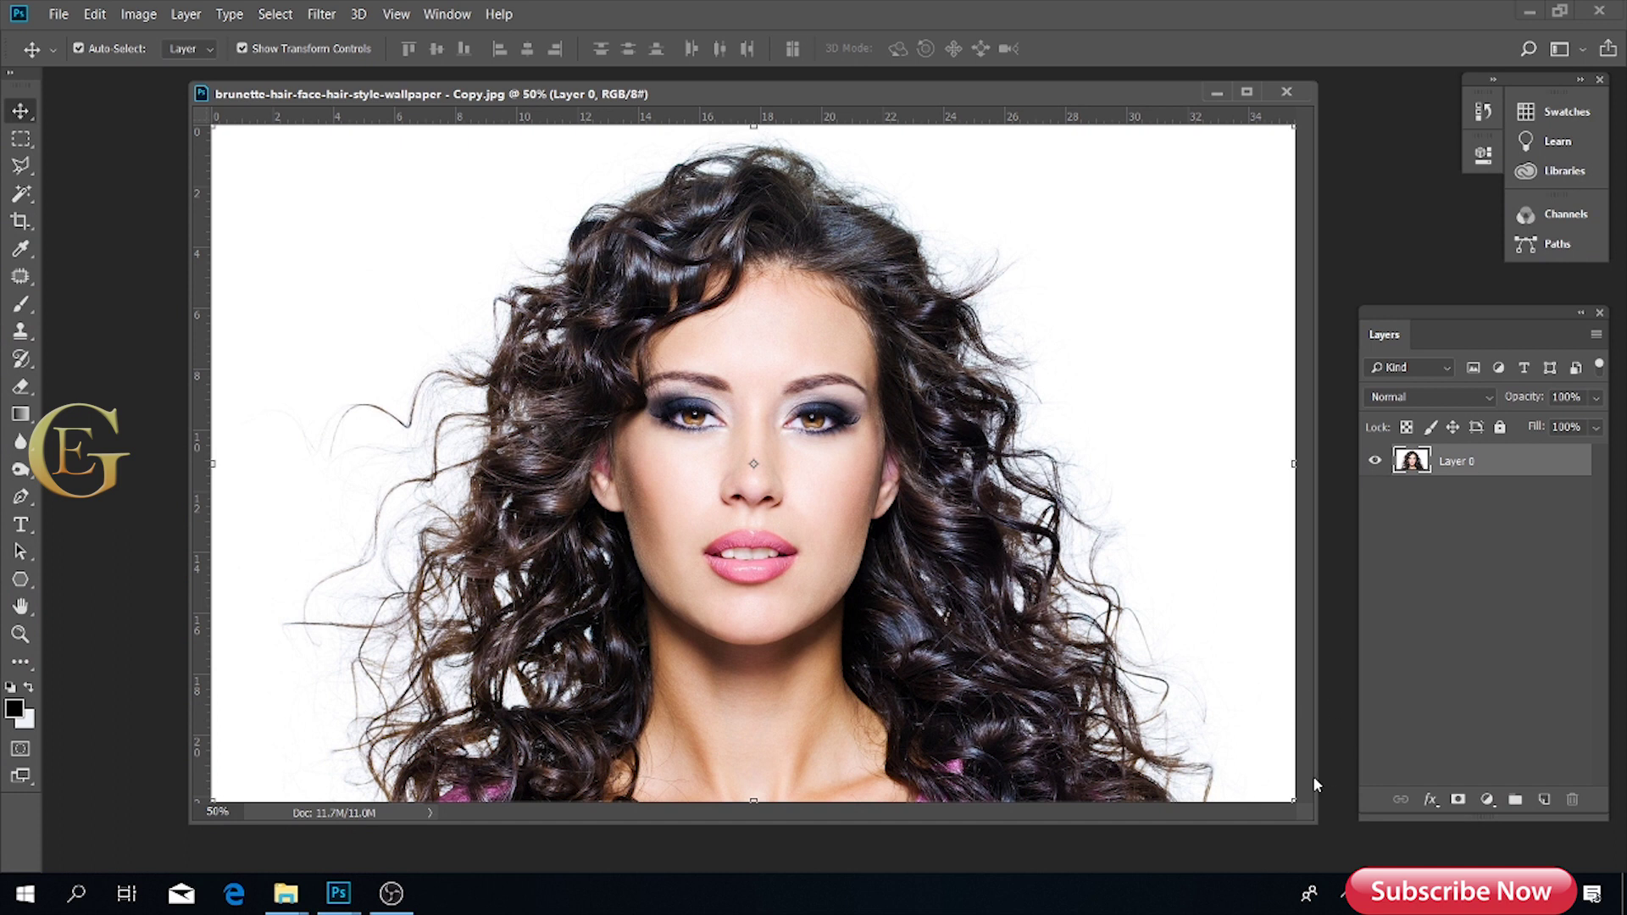
key("f")
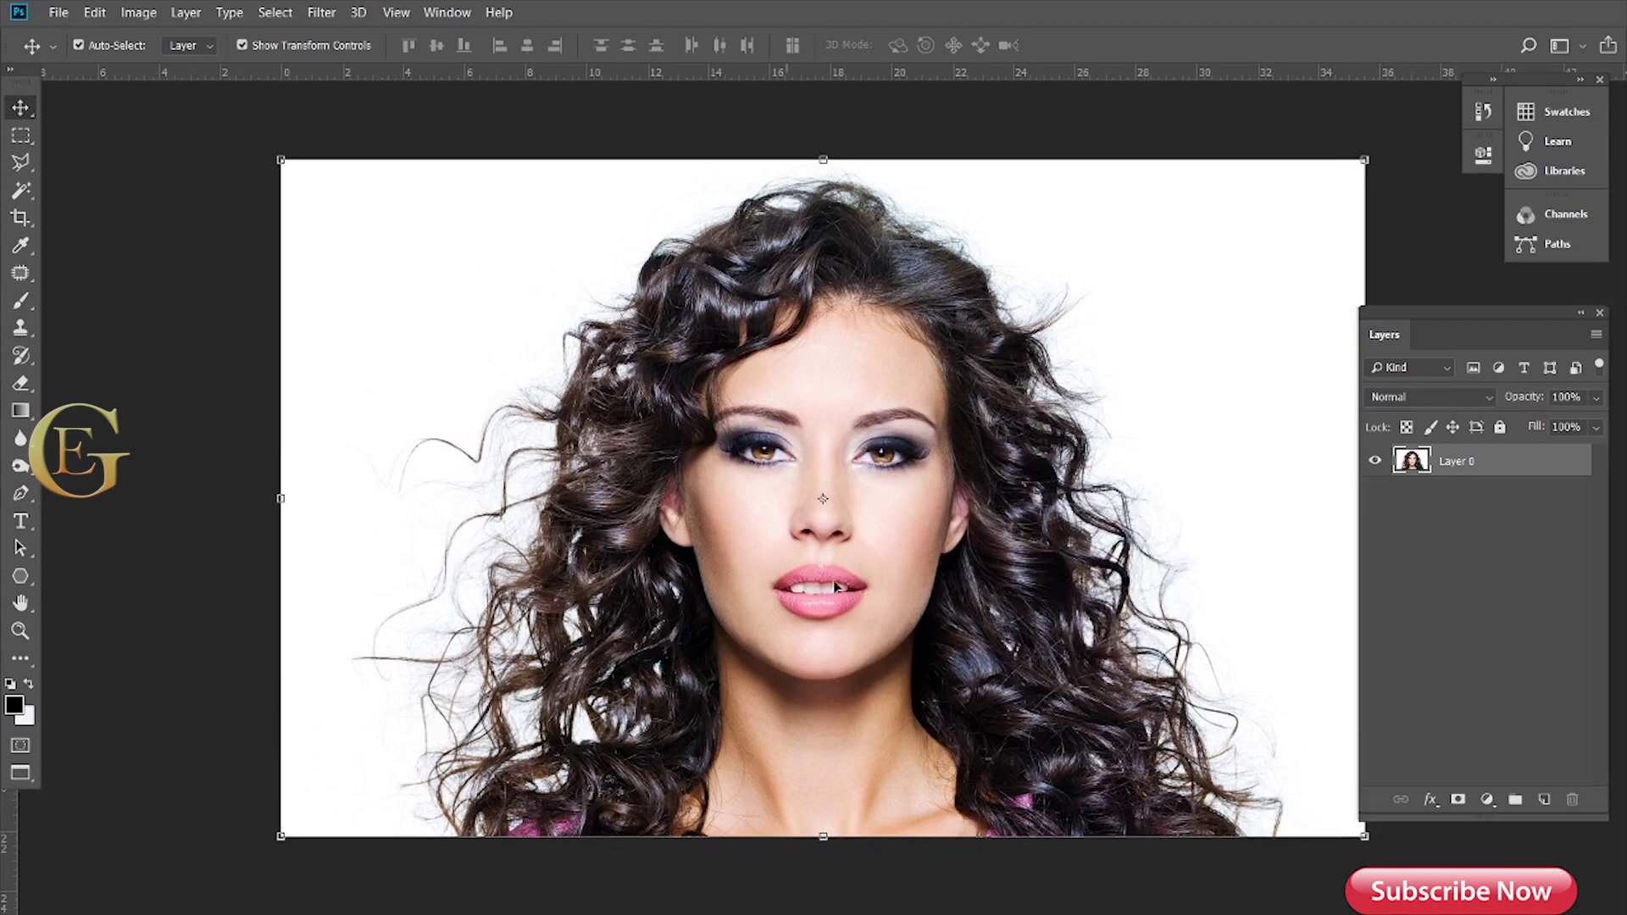
left_click(1544, 799)
left_click_drag(1532, 503, 1532, 504)
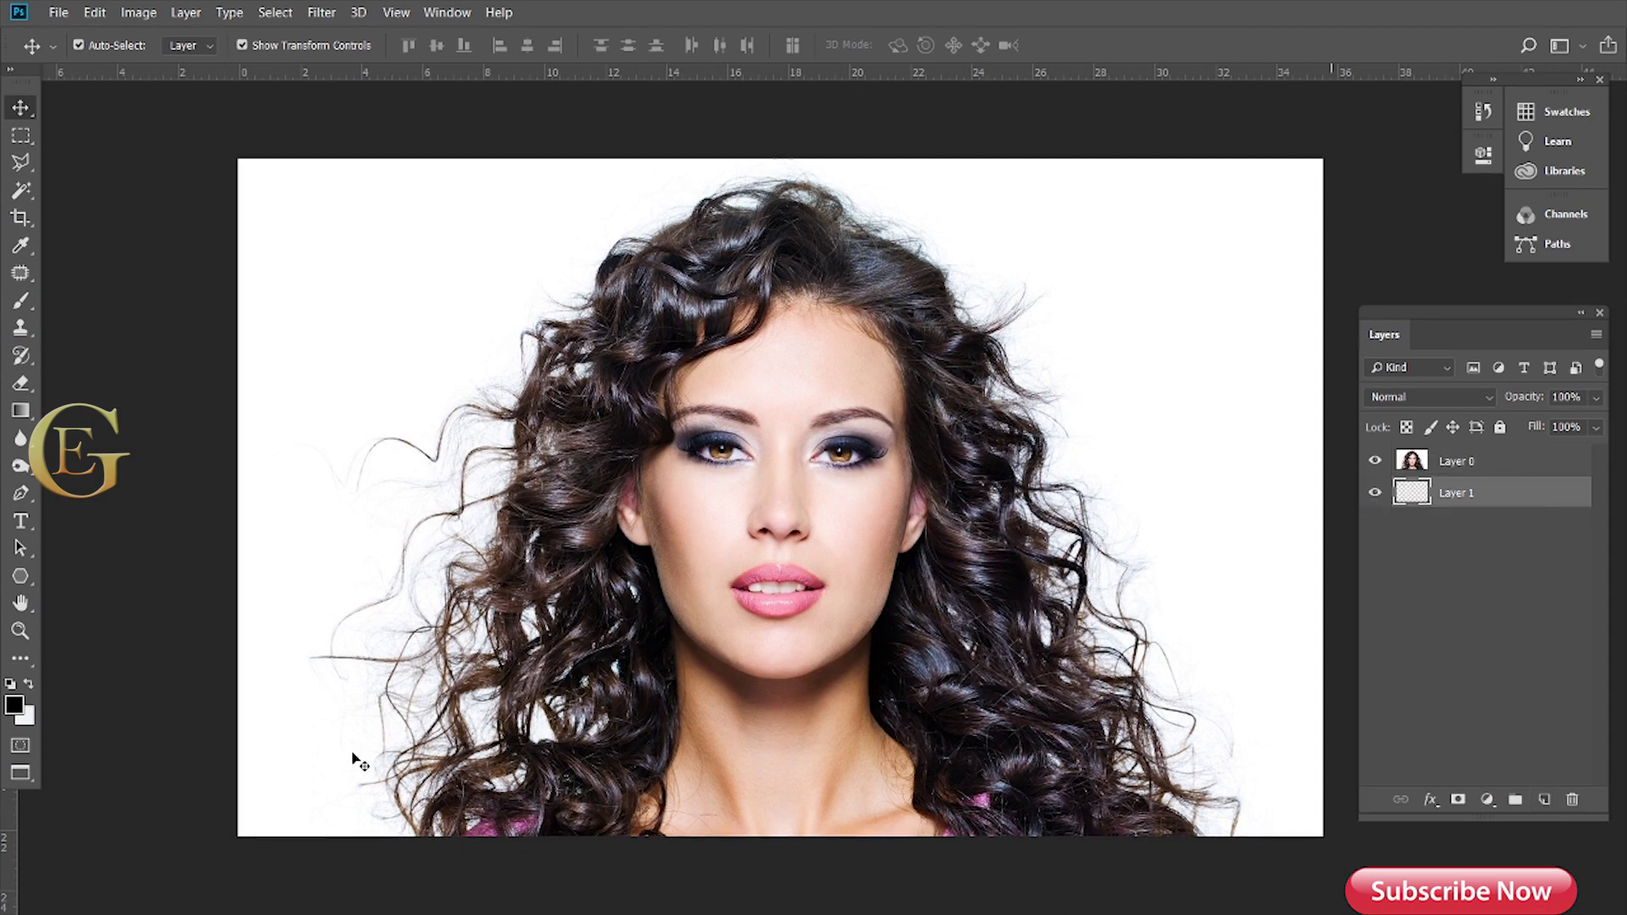
Step: Fill Layer 1 with blue #007fc8 and lock it completely
left_click(15, 708)
left_click_drag(1345, 632, 1347, 621)
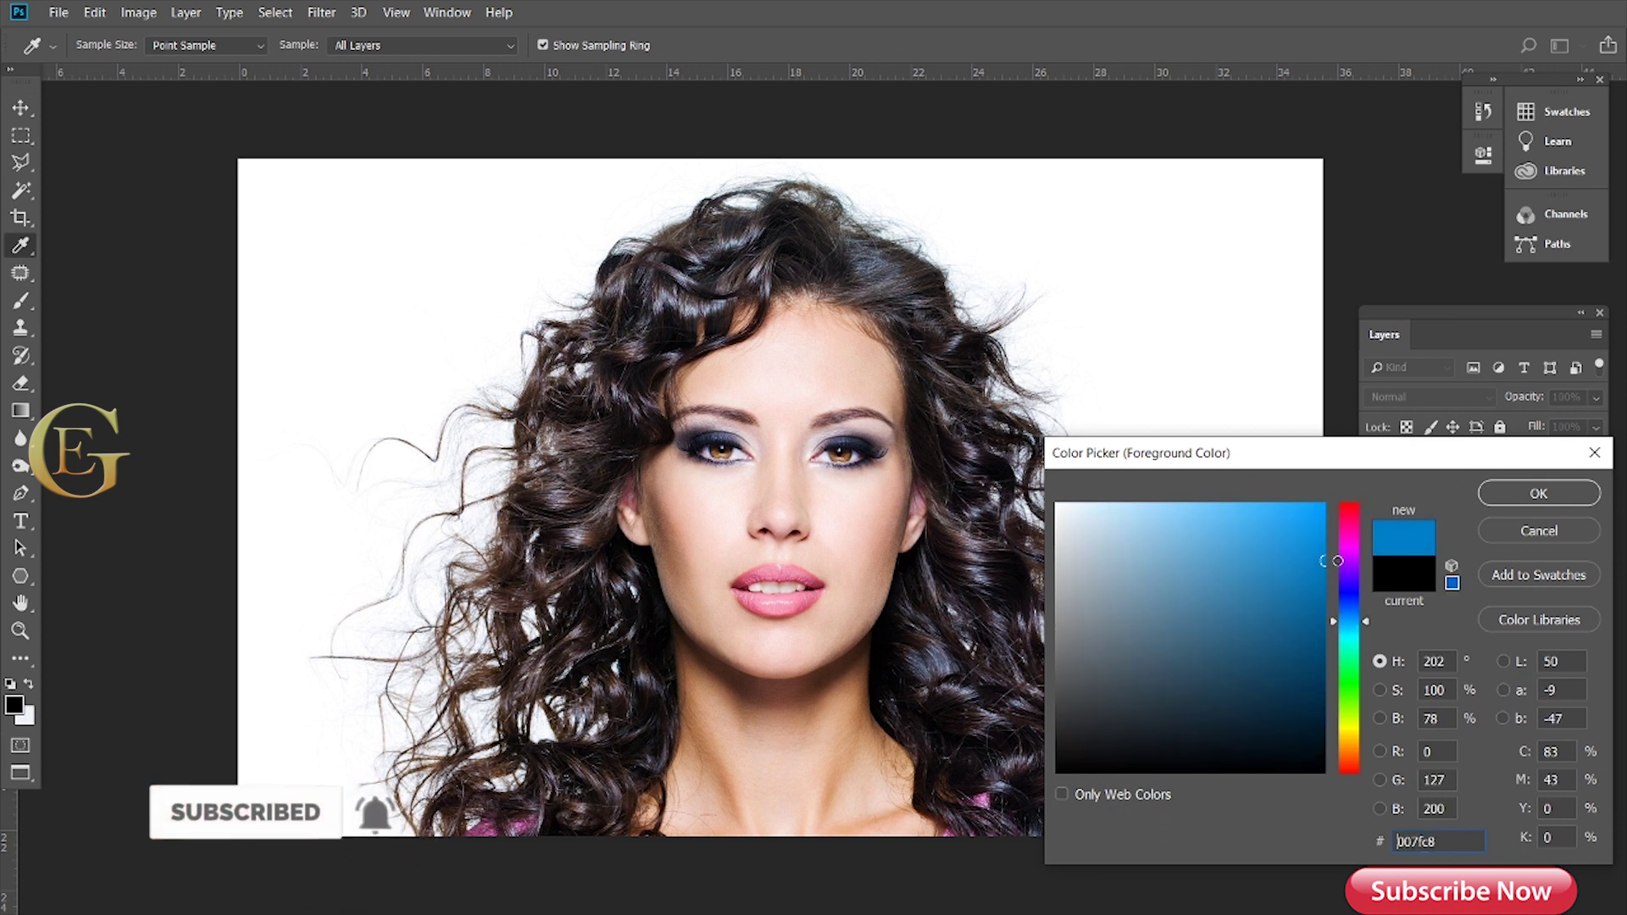
left_click(1539, 493)
key("alt+BackSpace")
left_click(1500, 427)
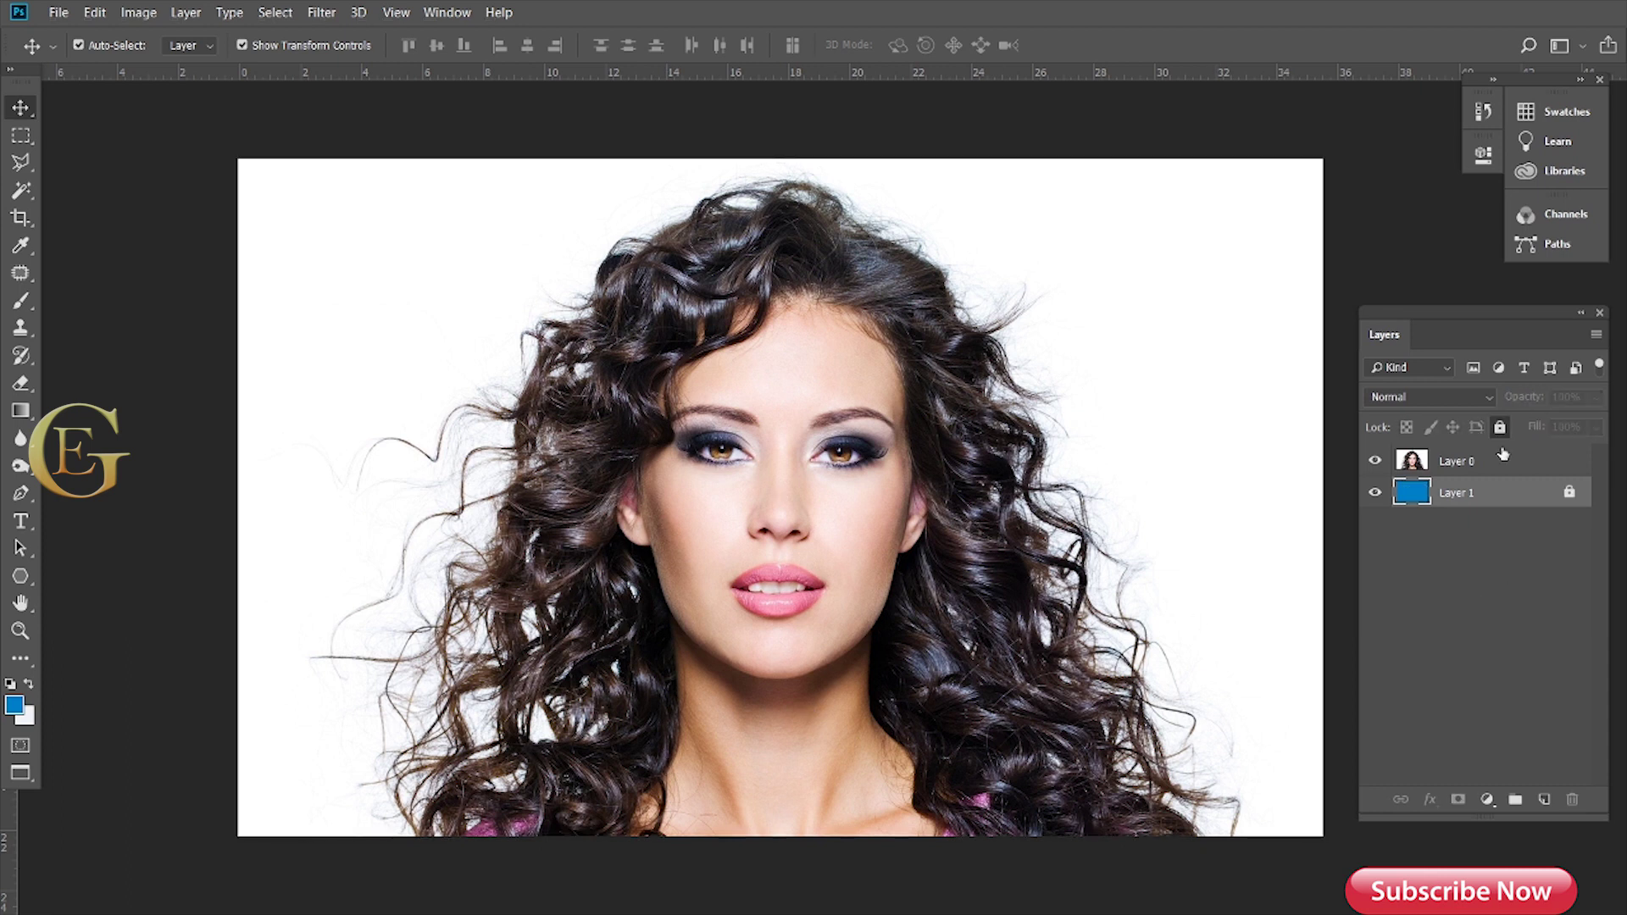
Step: Duplicate Layer 0, set the copy to Multiply, and move Layer 0 back above it
left_click(1522, 464)
right_click(1520, 471)
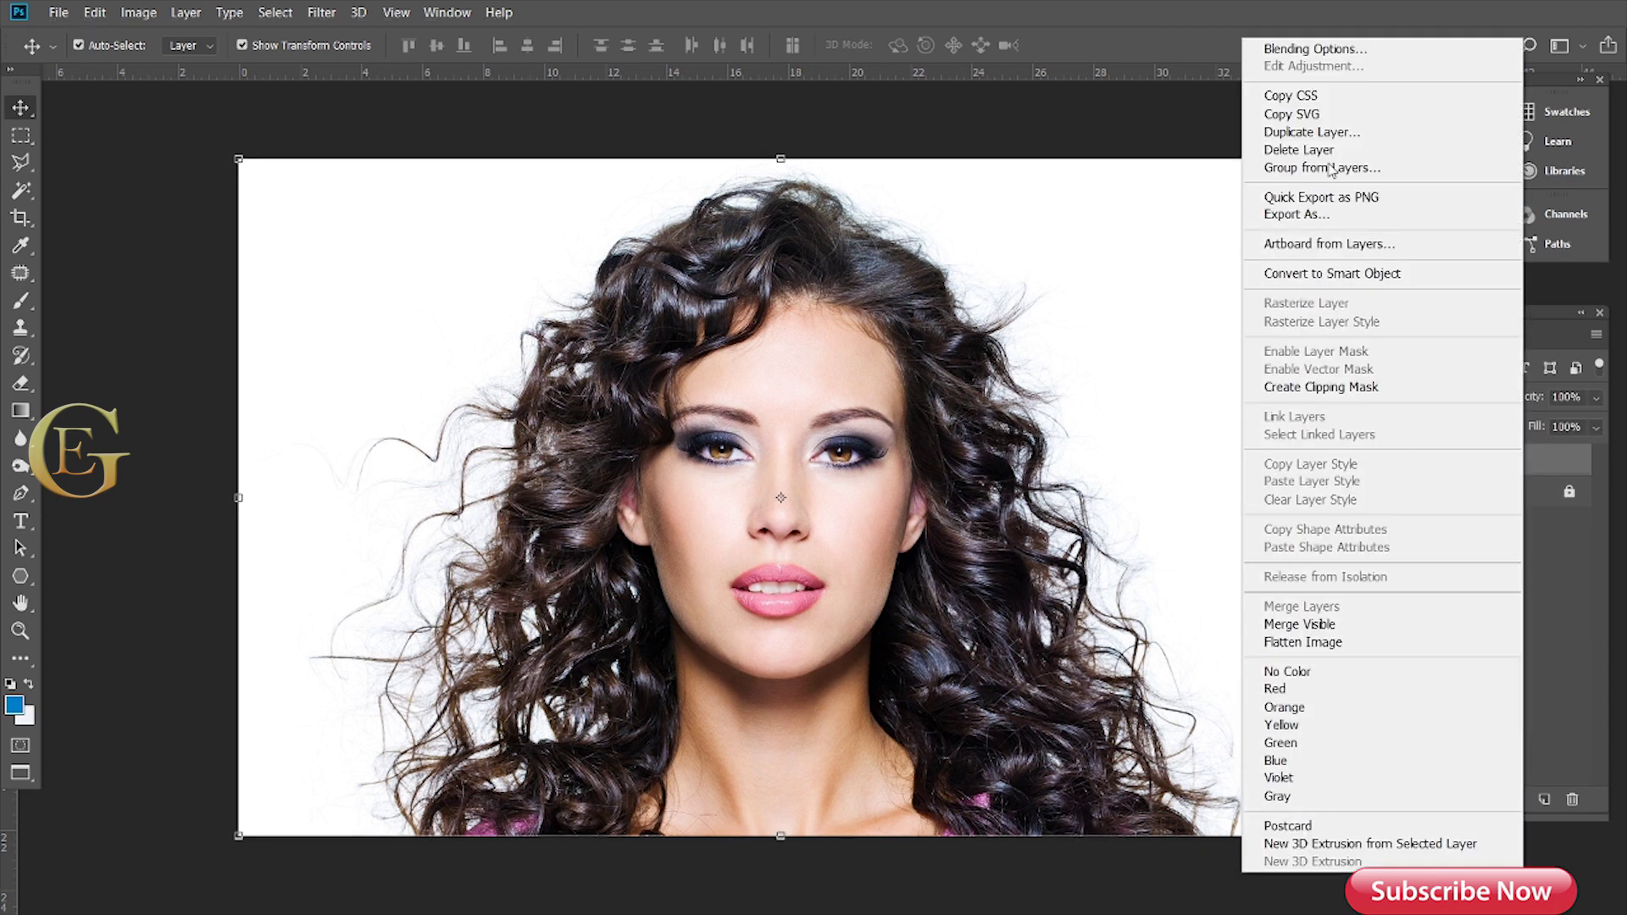
left_click(1310, 132)
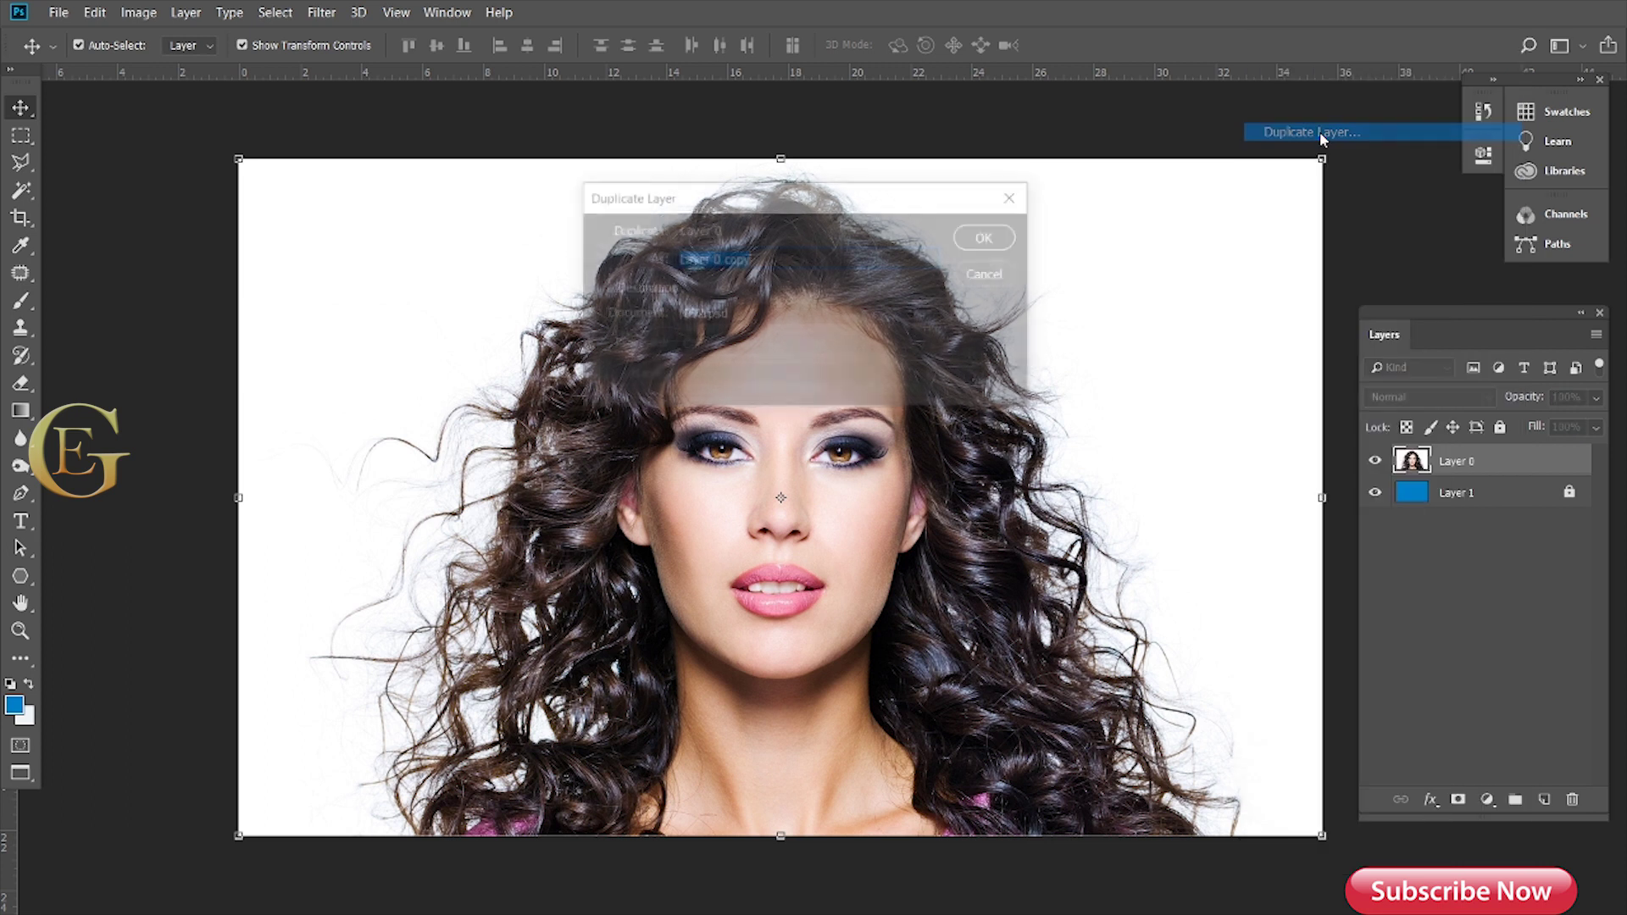
left_click(989, 238)
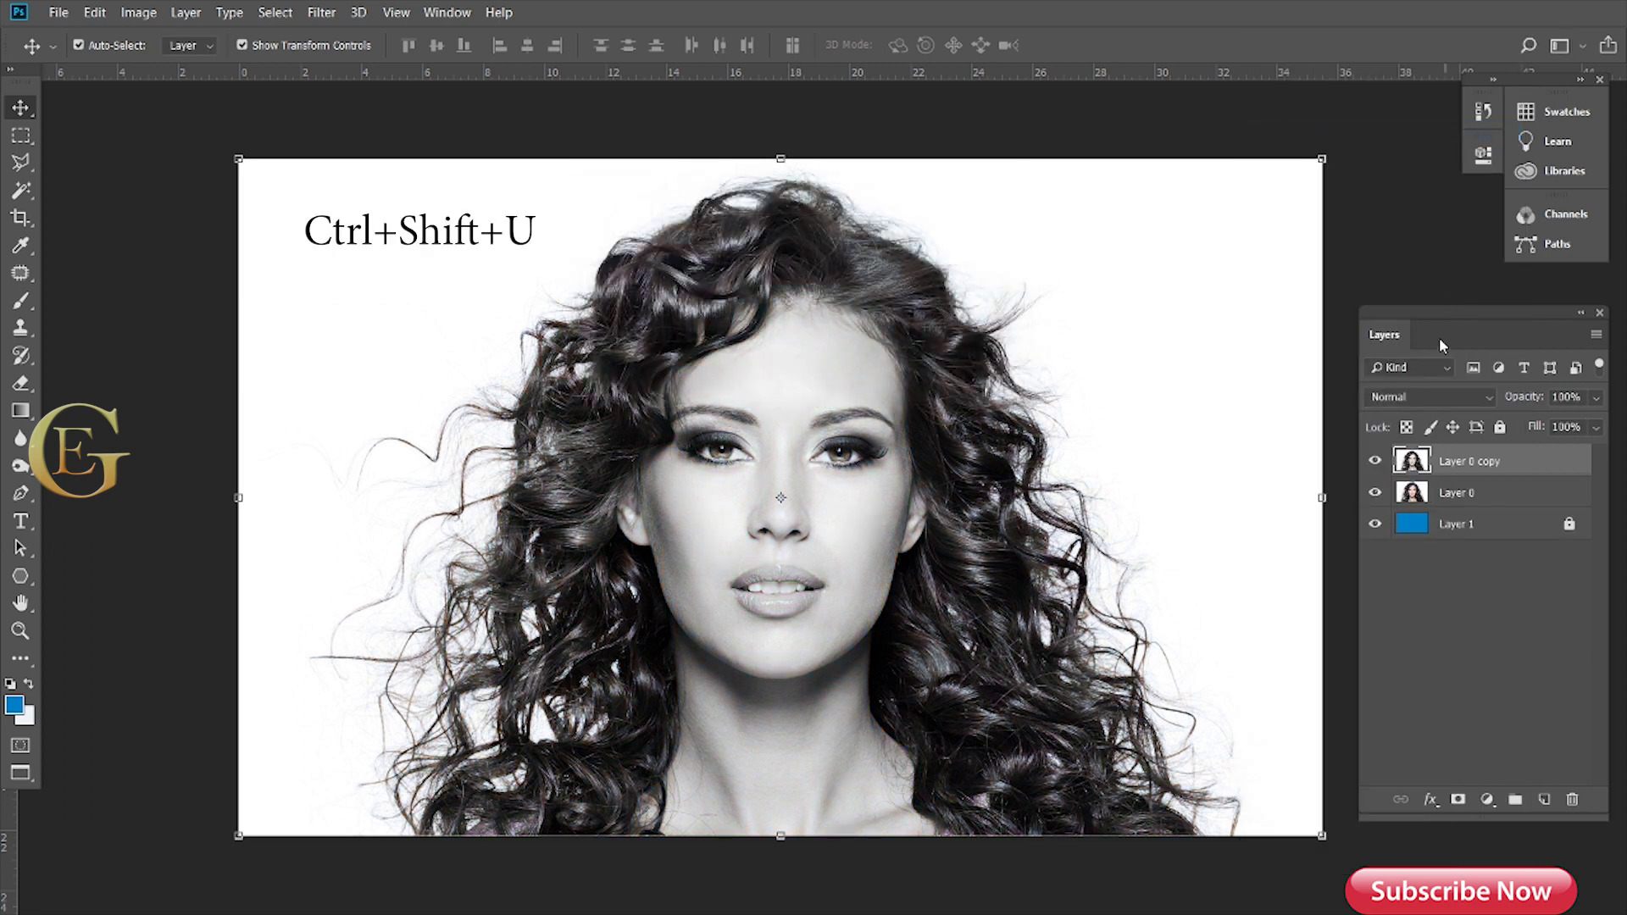
left_click(1475, 405)
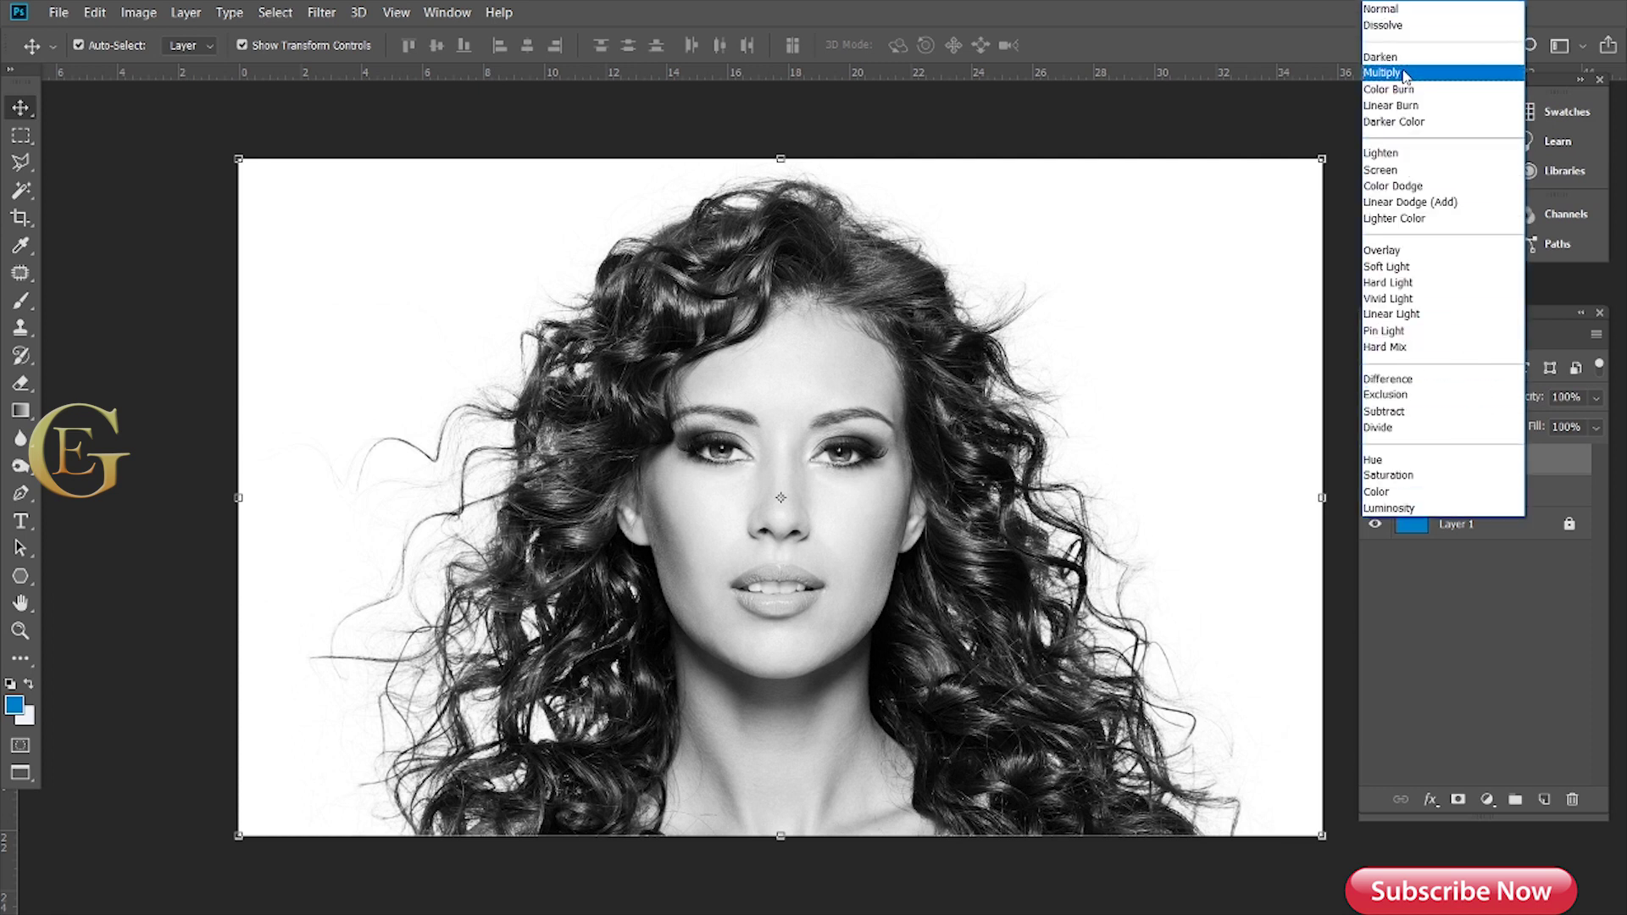
left_click(1406, 74)
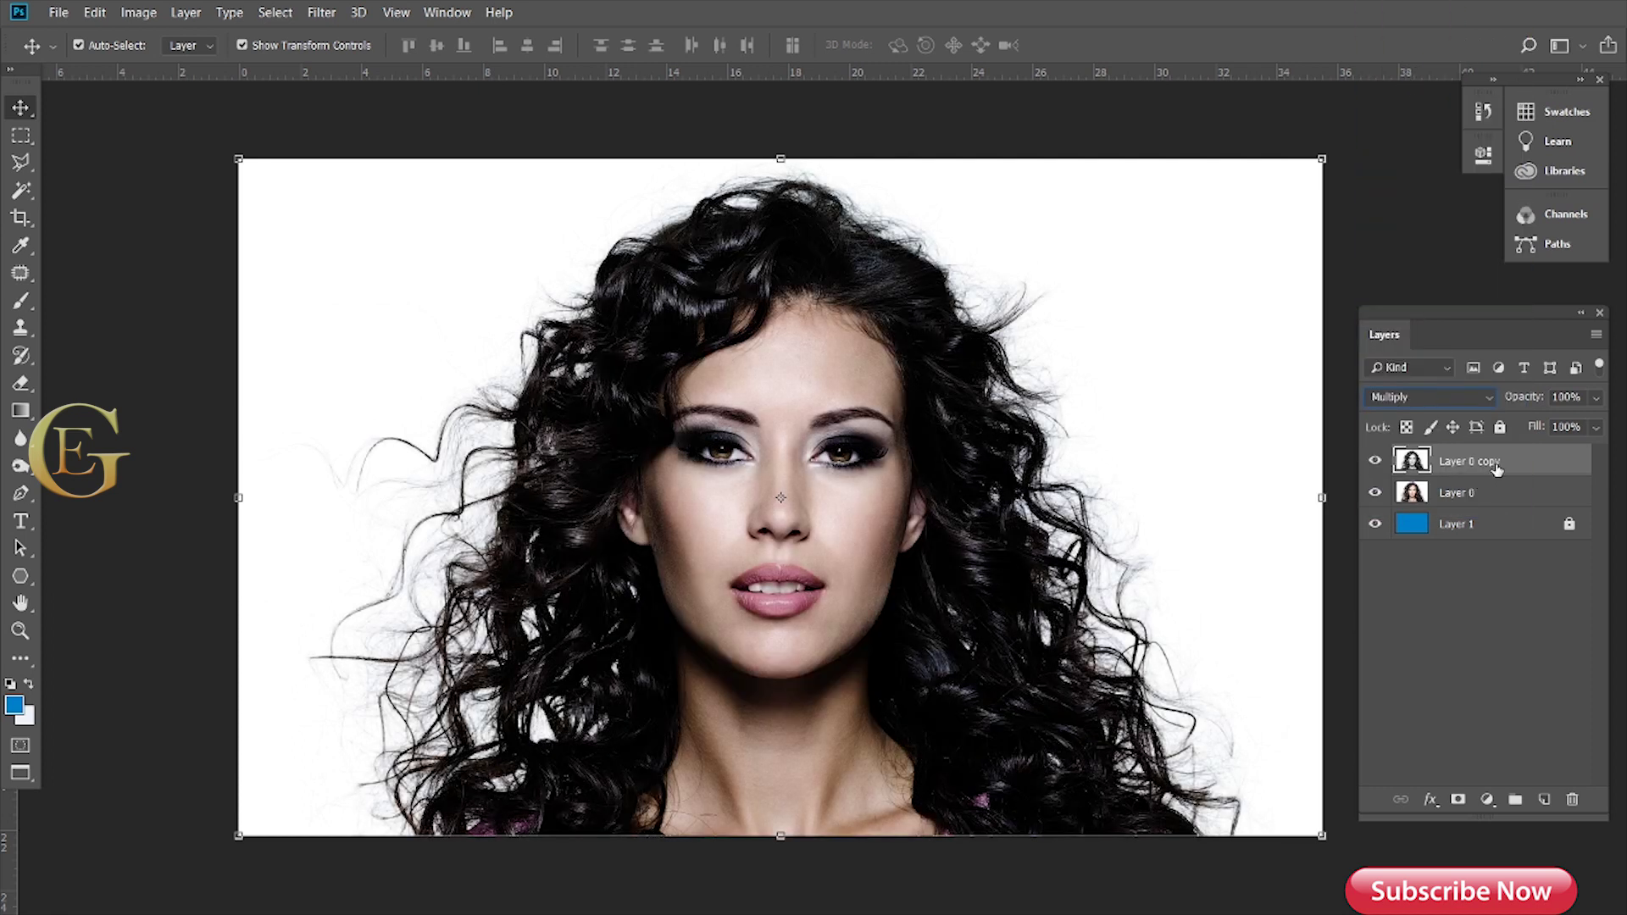
left_click_drag(1505, 497, 1432, 494)
Step: Hide Layer 0 and apply Curves with a white point sampled from the backdrop to Layer 0 copy
left_click(1376, 462)
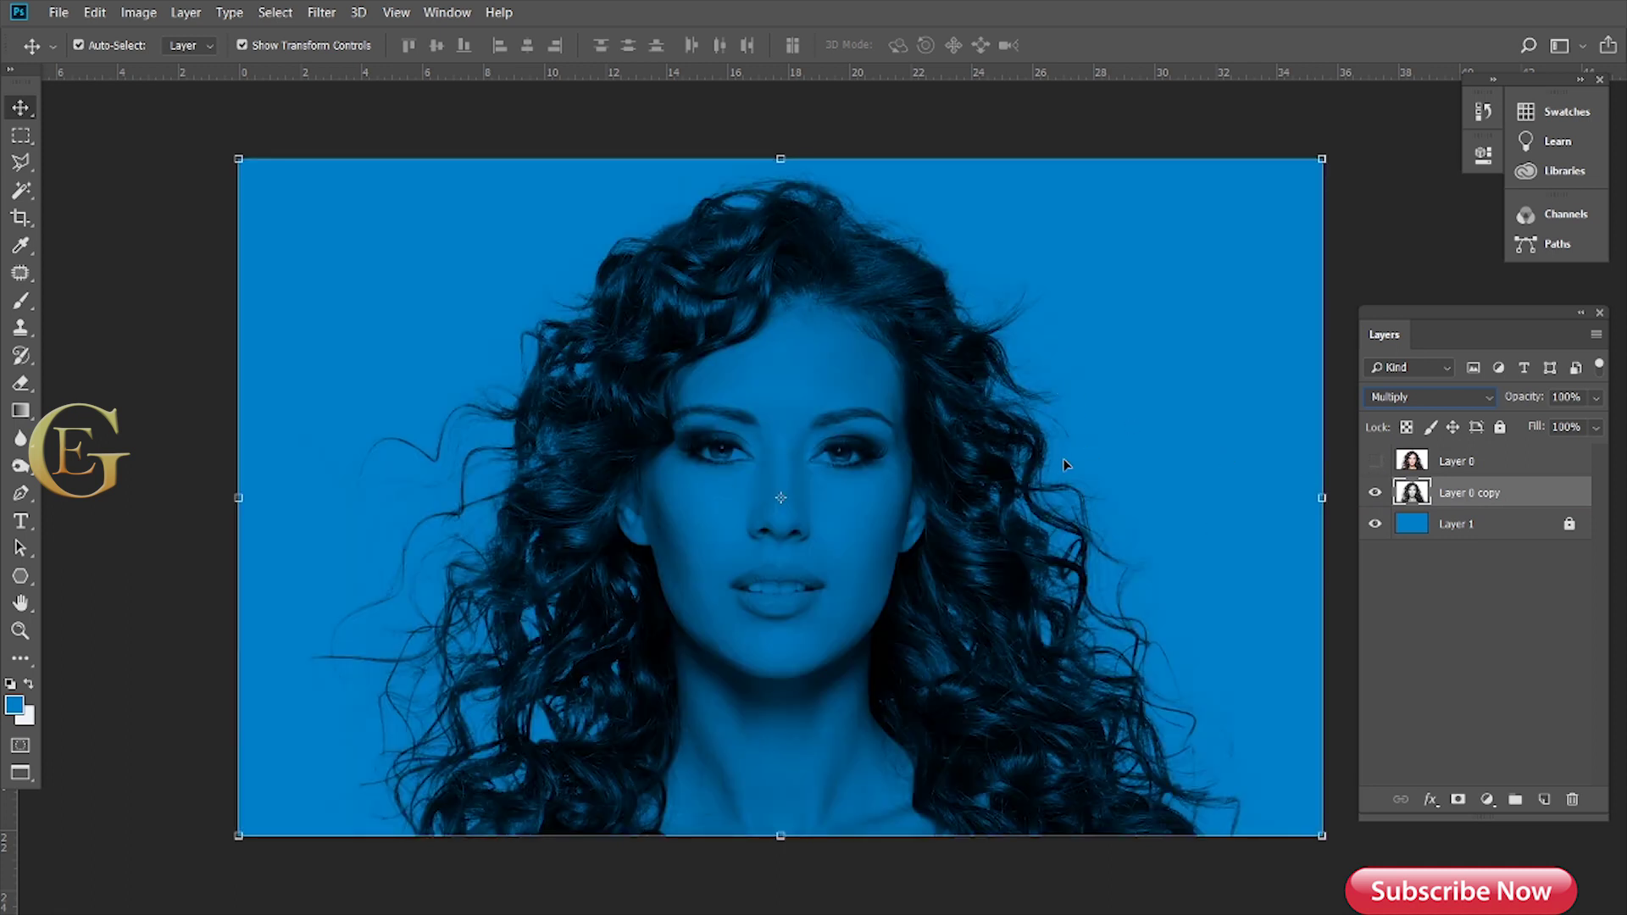
key("ctrl+m")
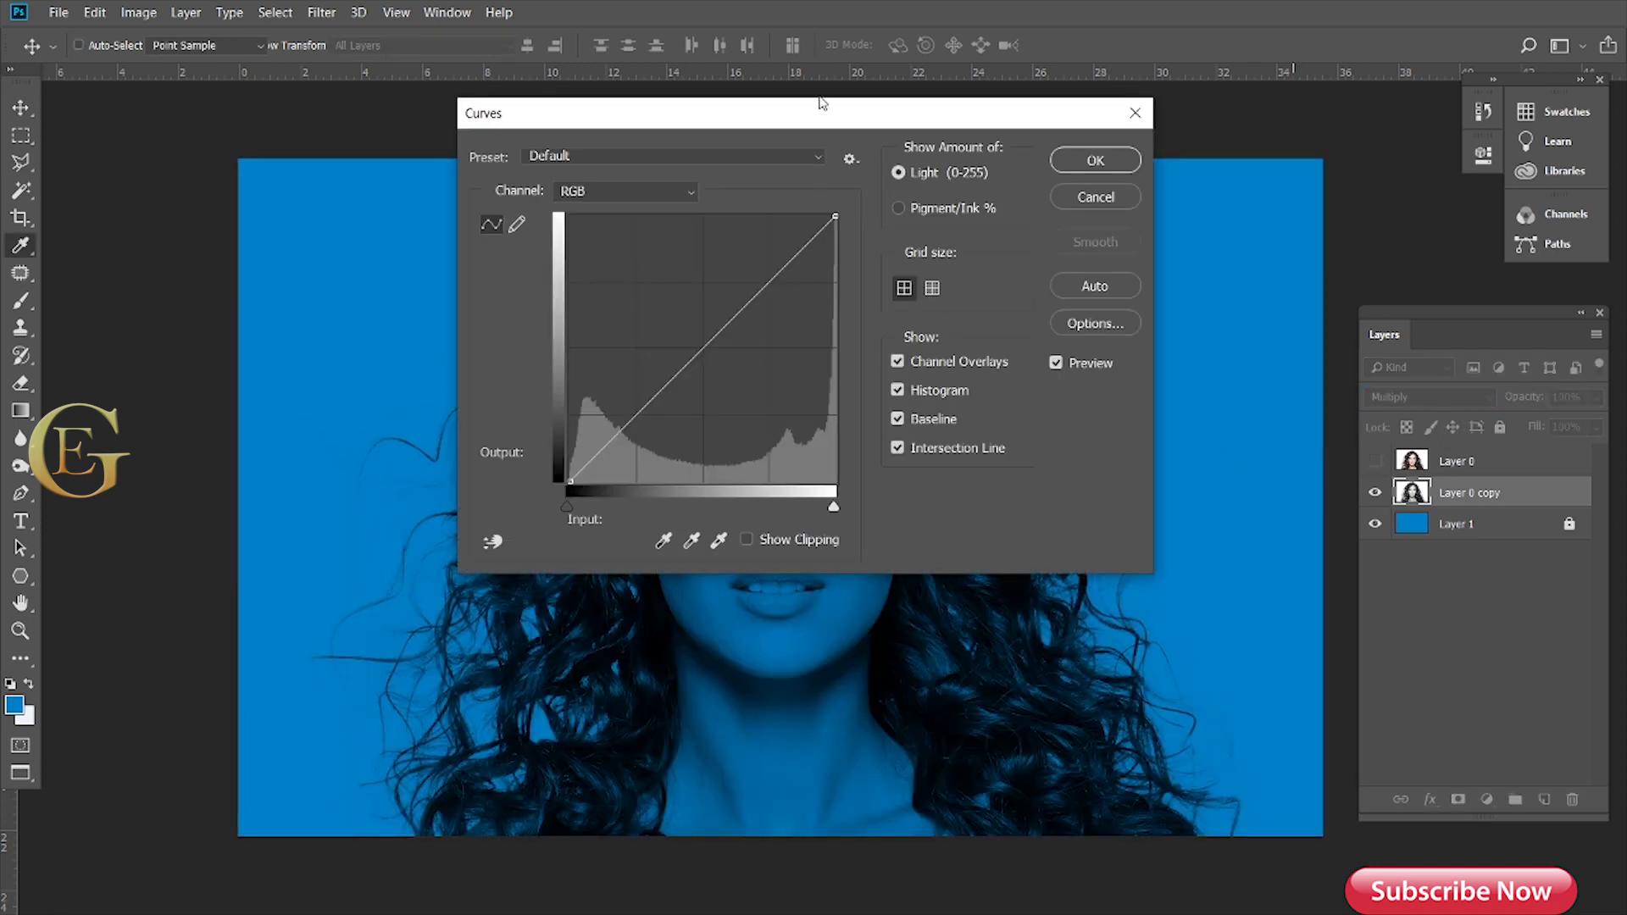
left_click_drag(812, 114, 1356, 167)
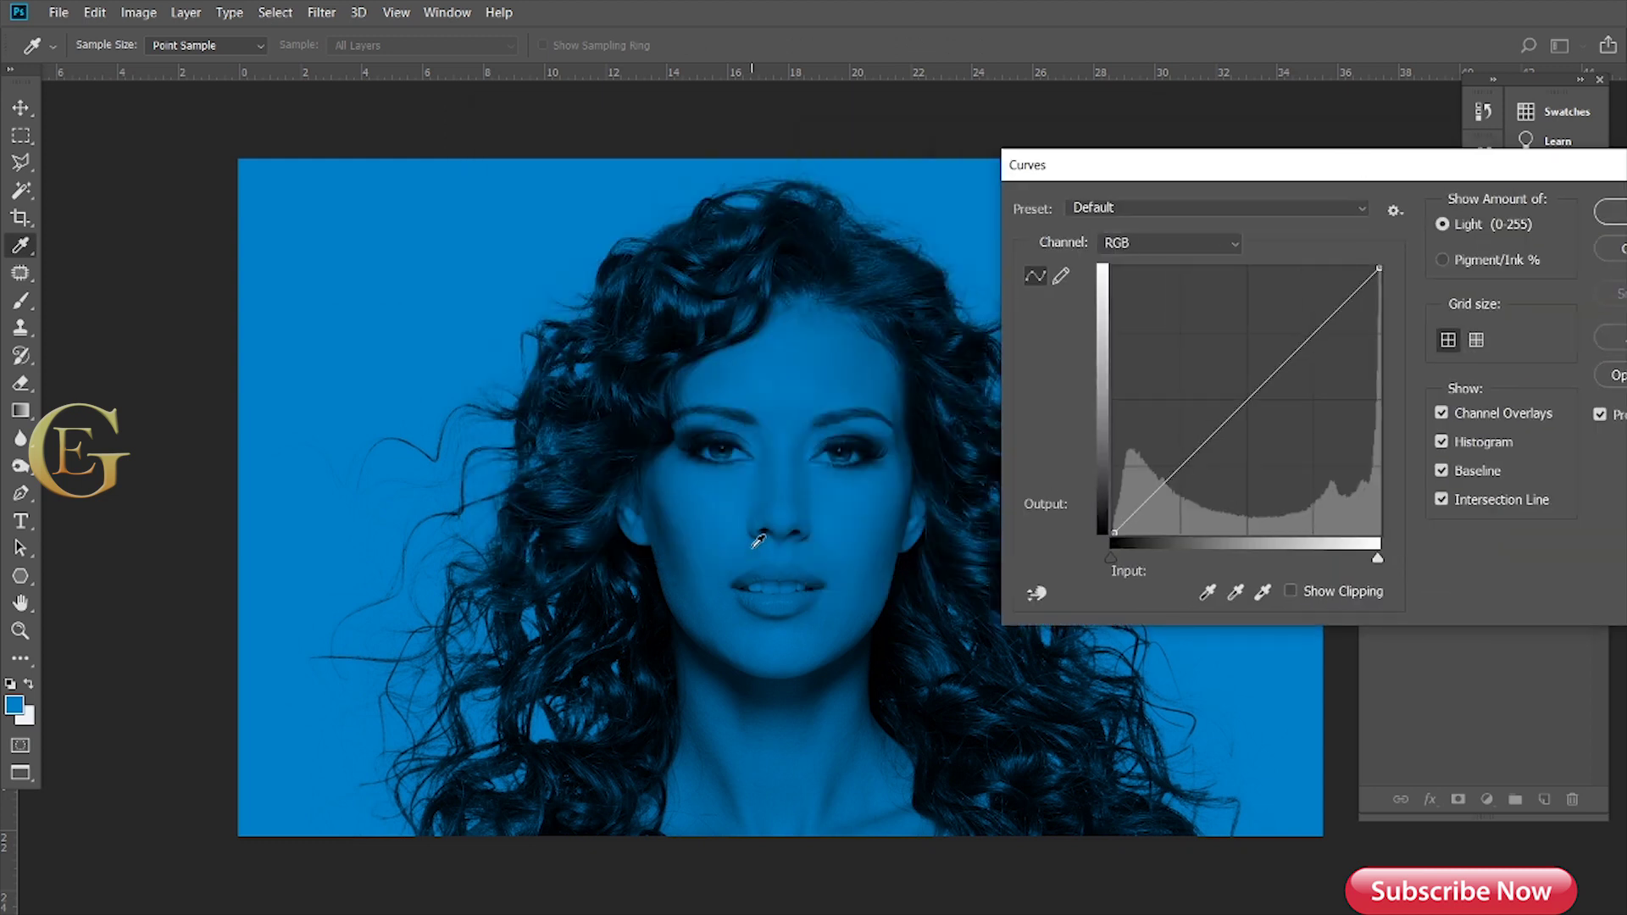
key("ctrl+plus")
key("ctrl+plus")
key("ctrl+plus")
key("ctrl+plus")
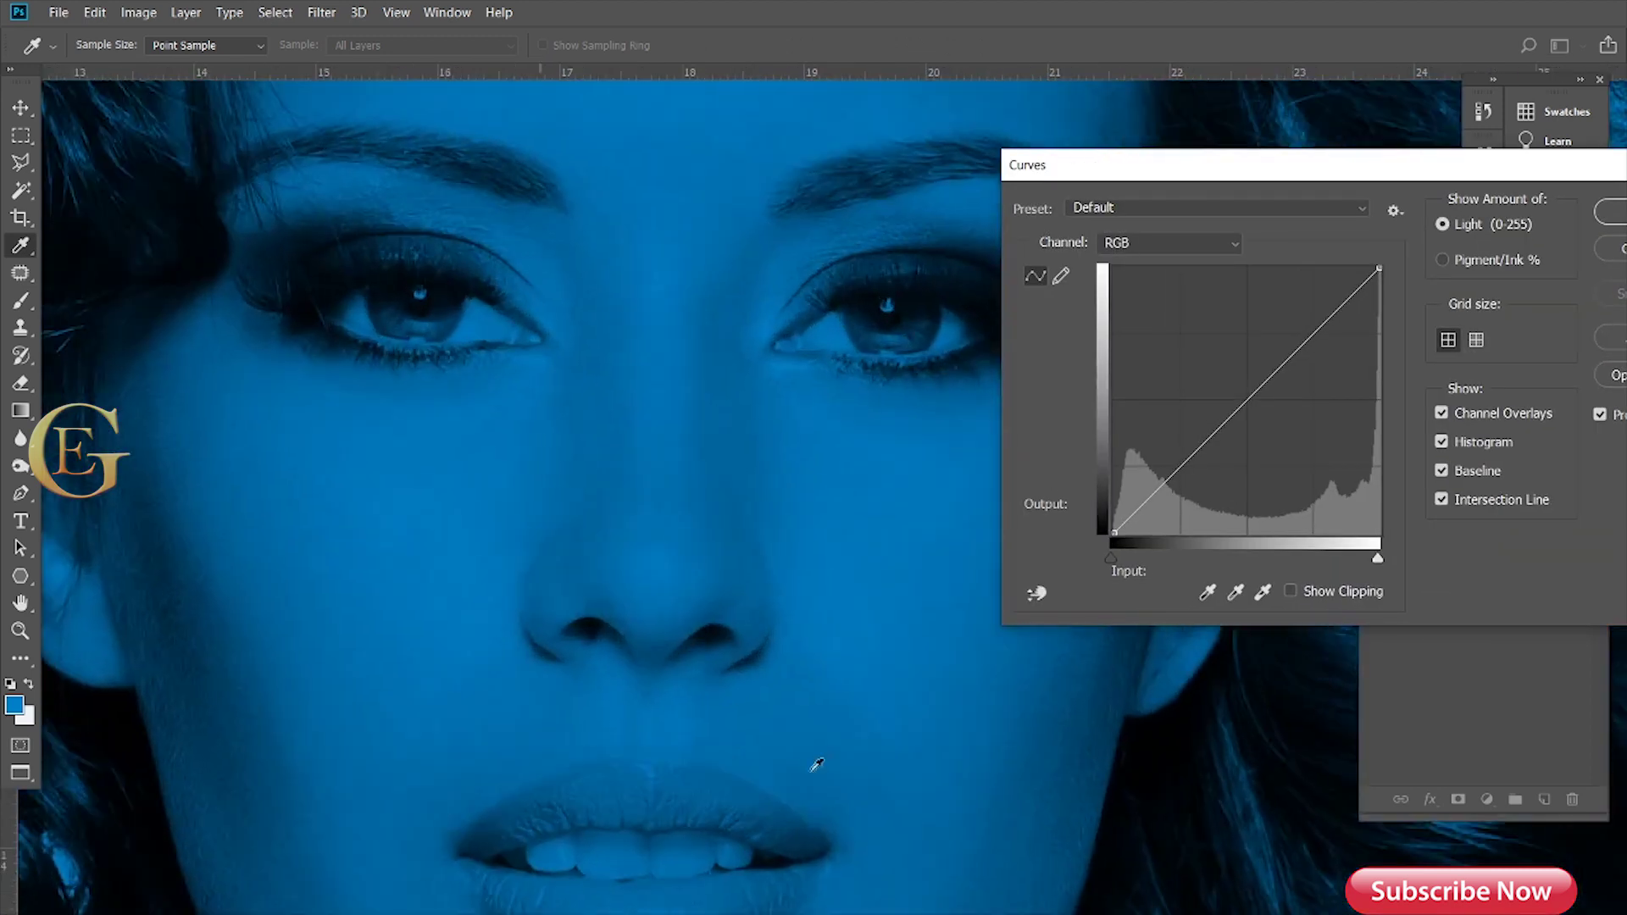
left_click_drag(1221, 807, 319, 592)
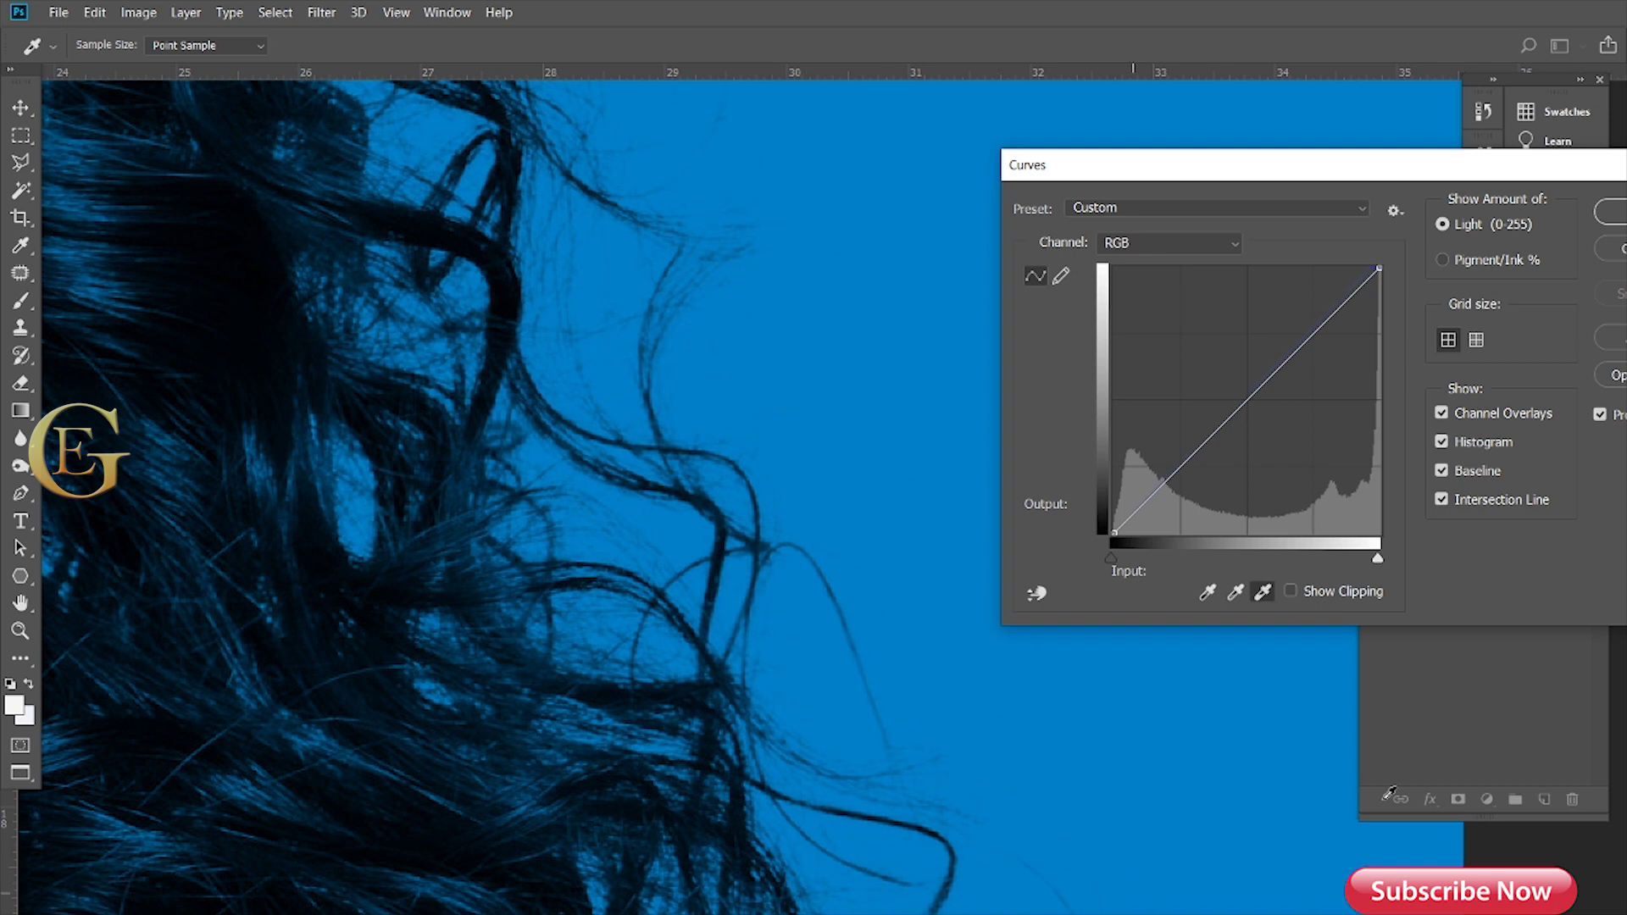
left_click(1618, 220)
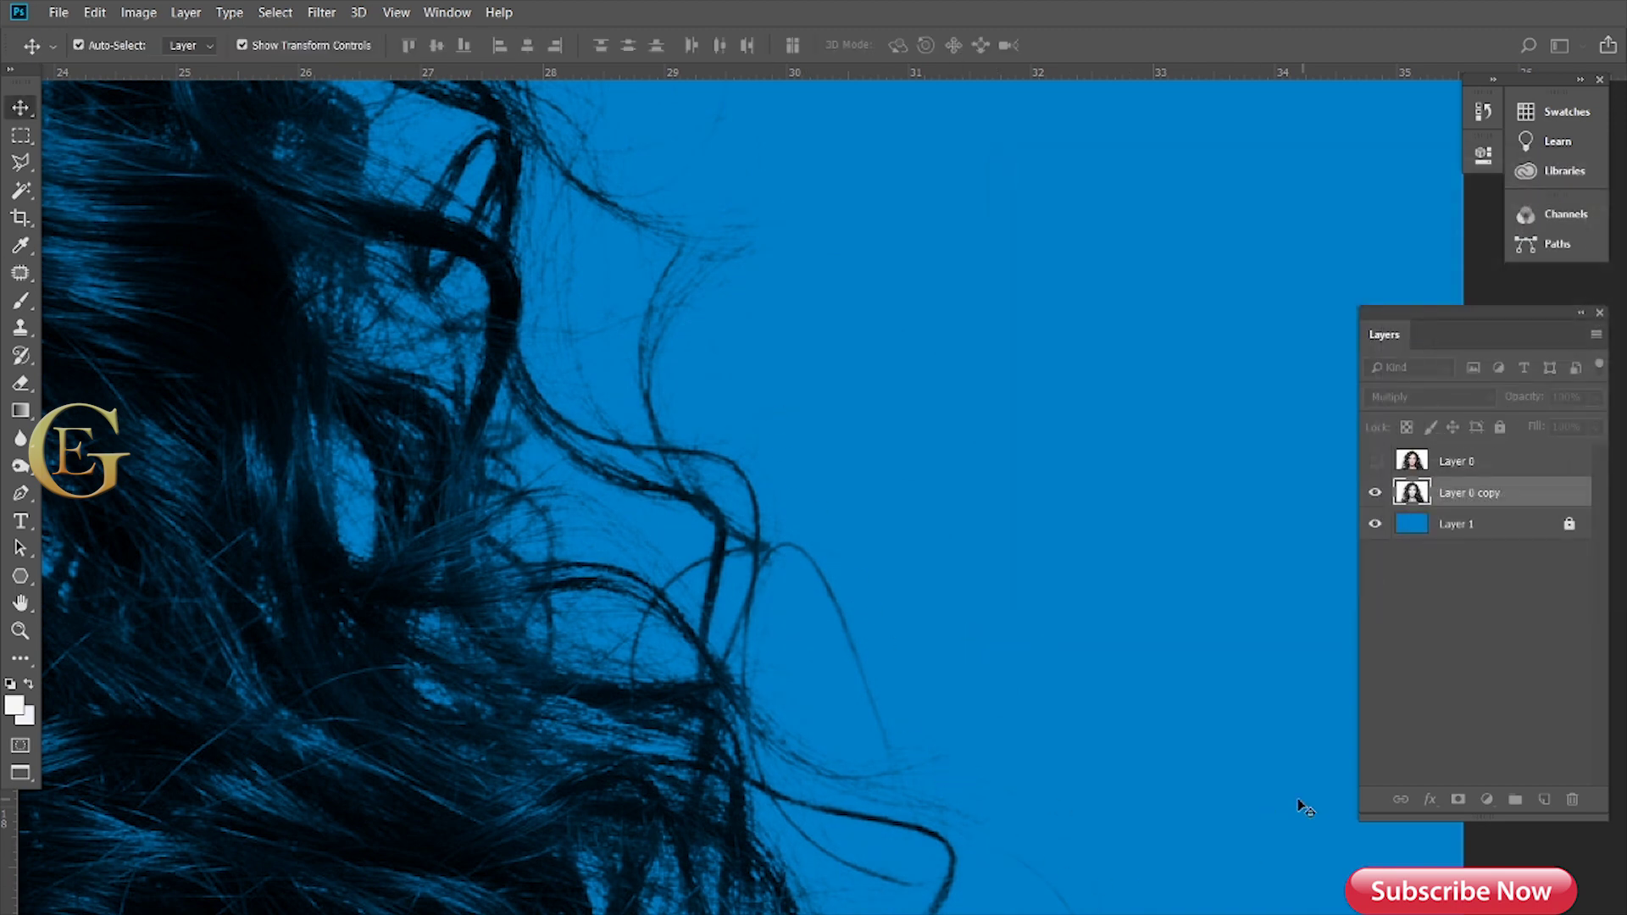
key("ctrl+minus")
key("ctrl+minus")
key("ctrl+minus")
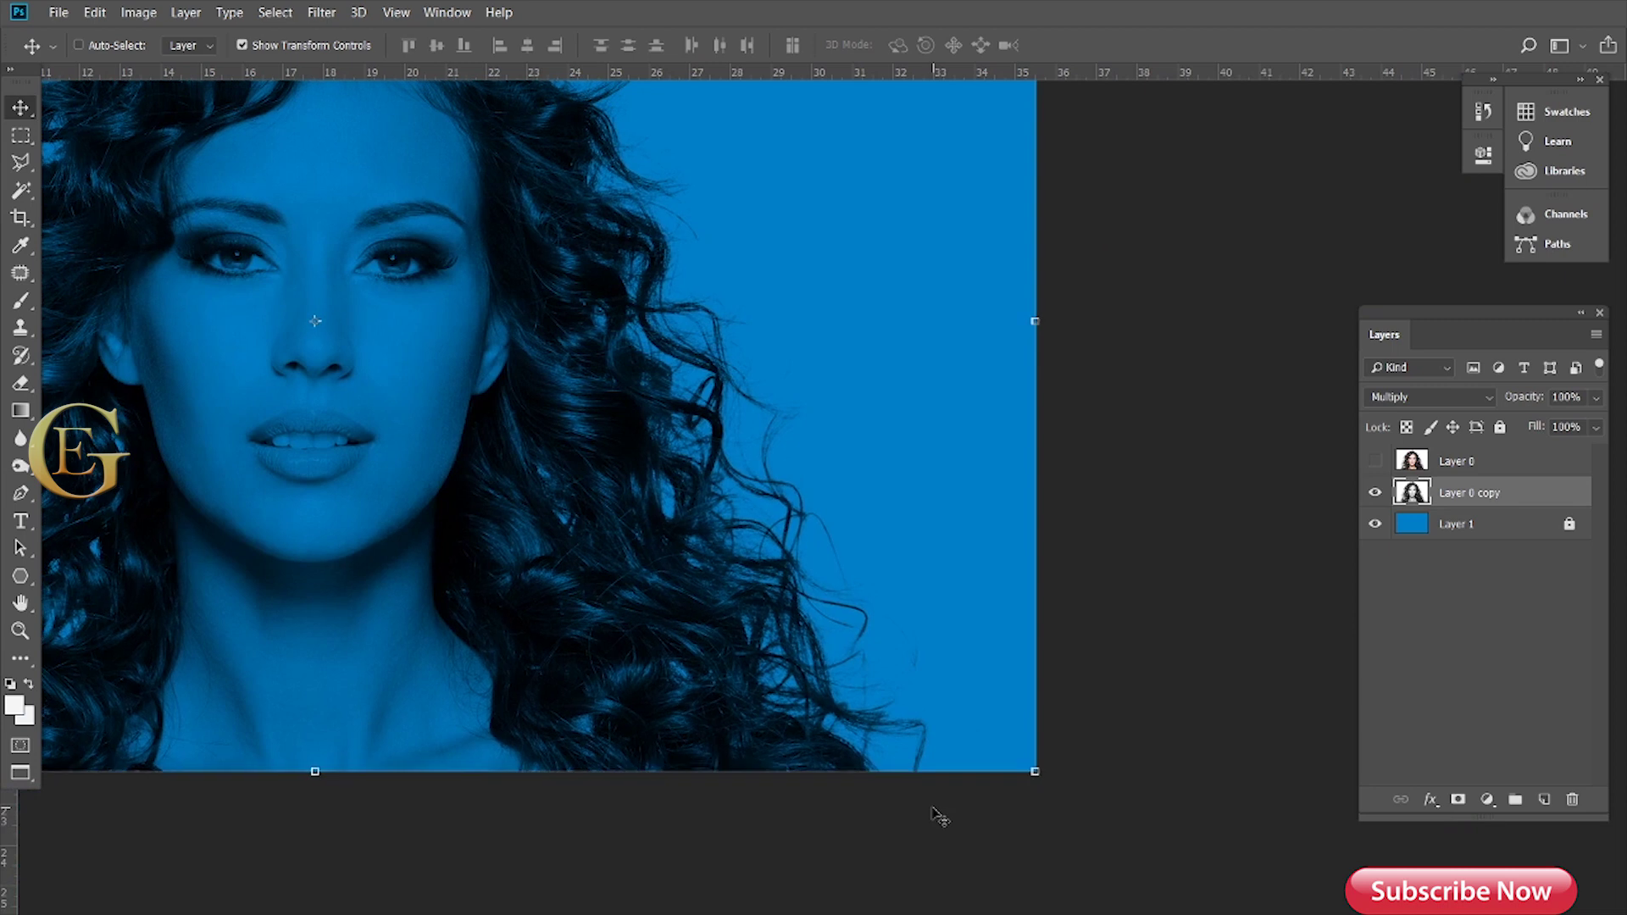
key("ctrl+minus")
mouse_move(308, 403)
left_mouse_down()
mouse_move(683, 483)
mouse_move(636, 454)
left_mouse_up()
Step: Show Layer 0 again and link it with Layer 0 copy
left_click(1375, 461)
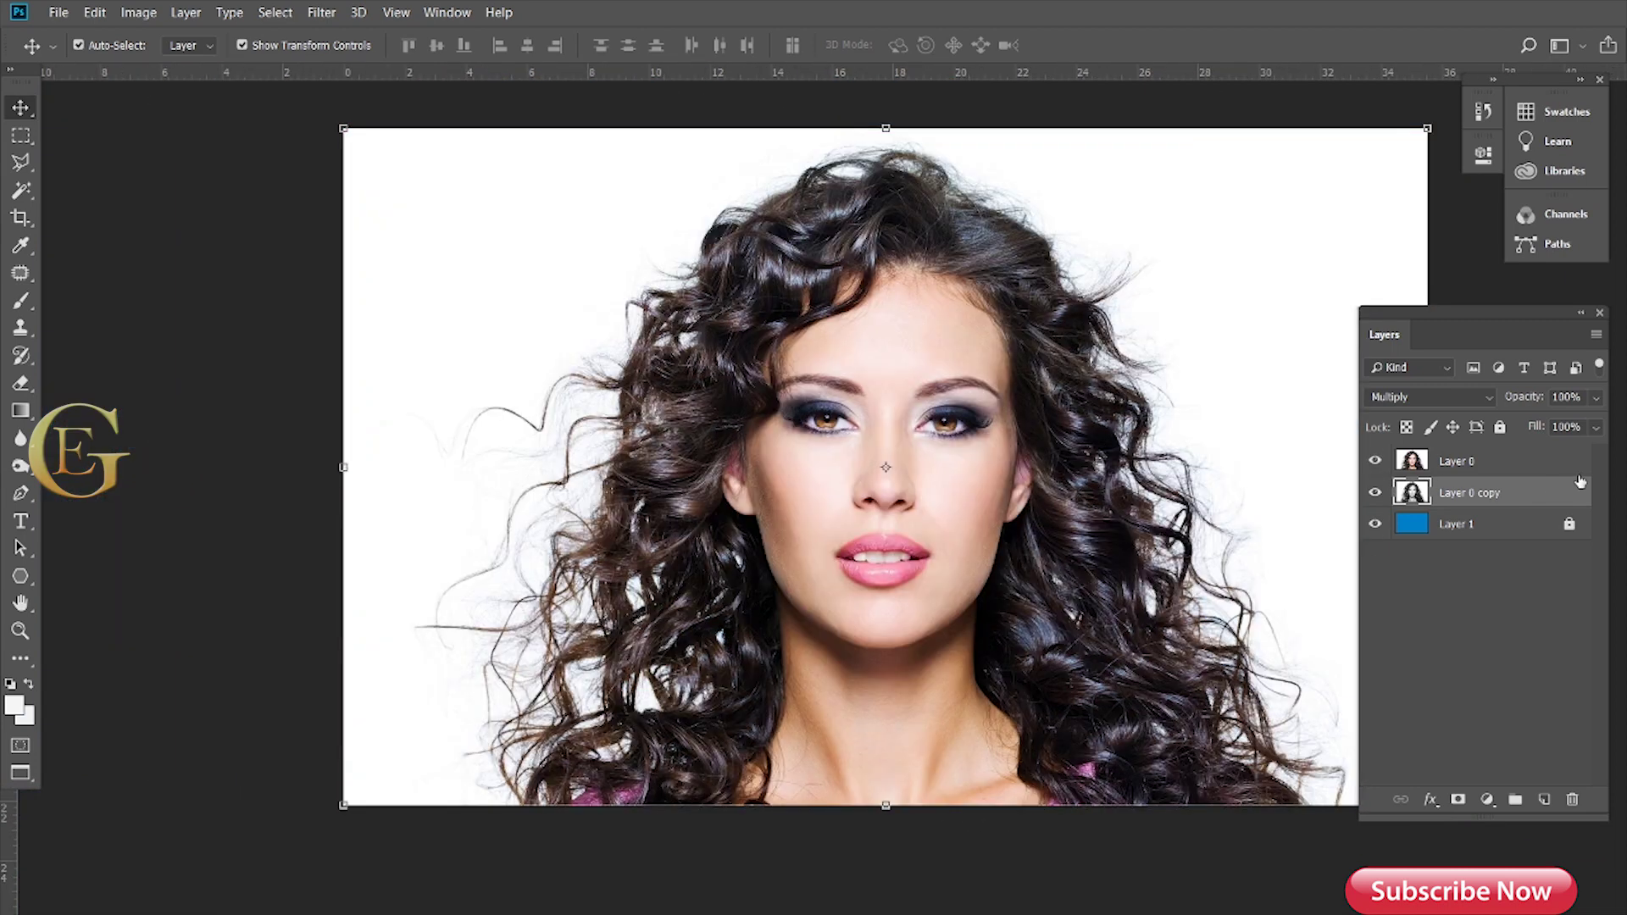
left_click(1576, 465)
left_click(1569, 502, "ctrl")
right_click(1569, 502)
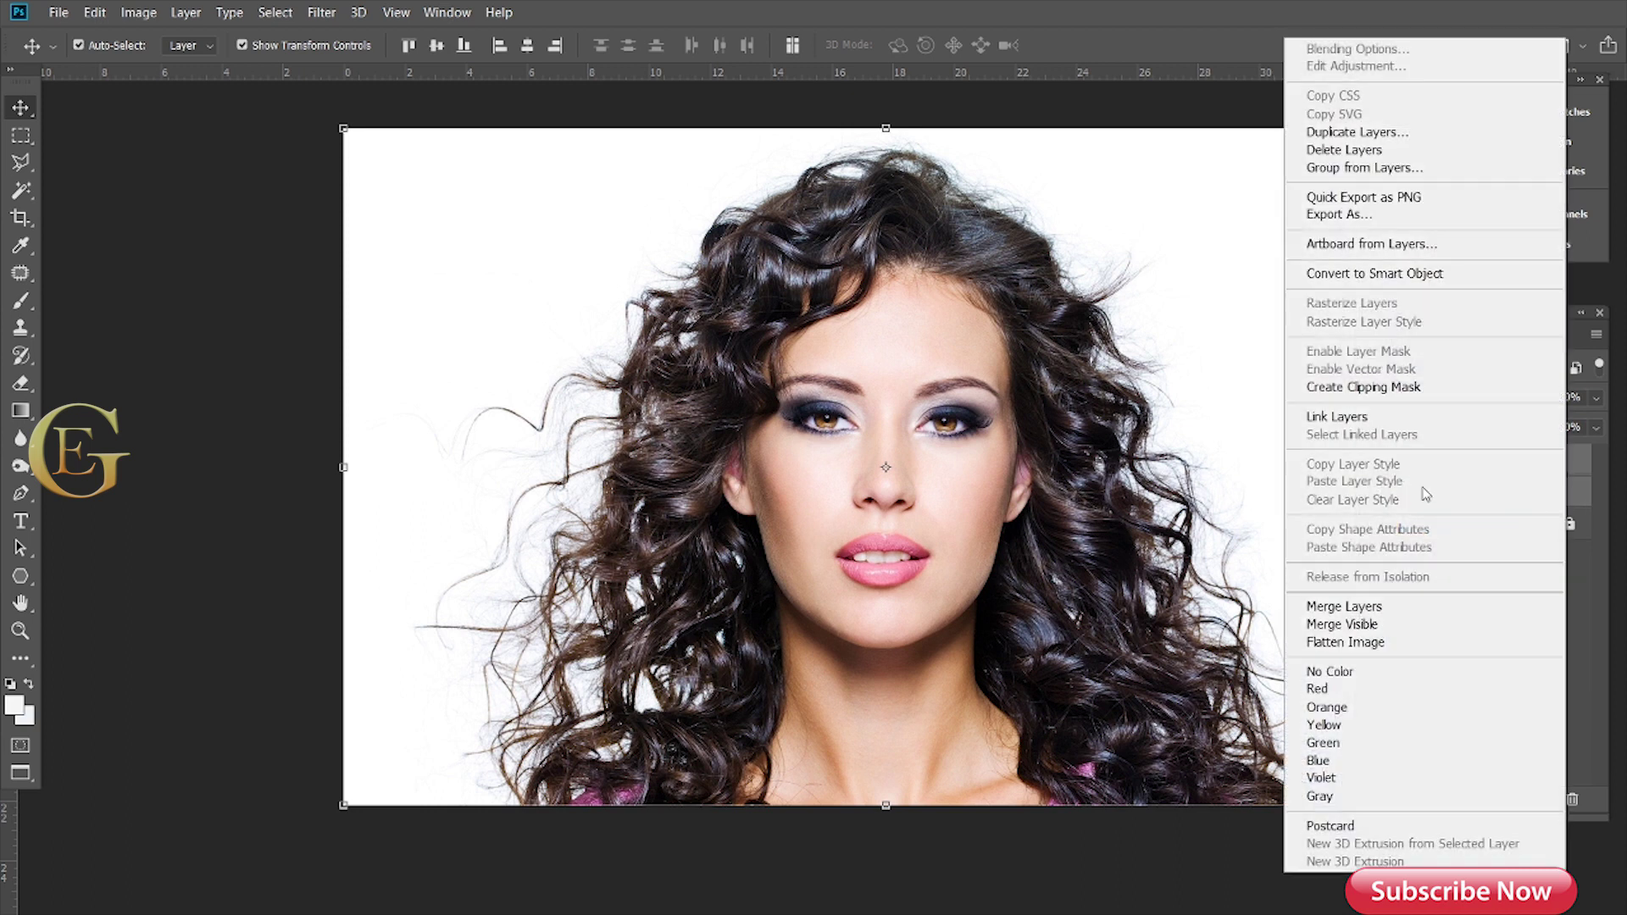
left_click(1357, 419)
Step: Zoom in close on the face and right-side hair
left_click(1088, 469, "ctrl")
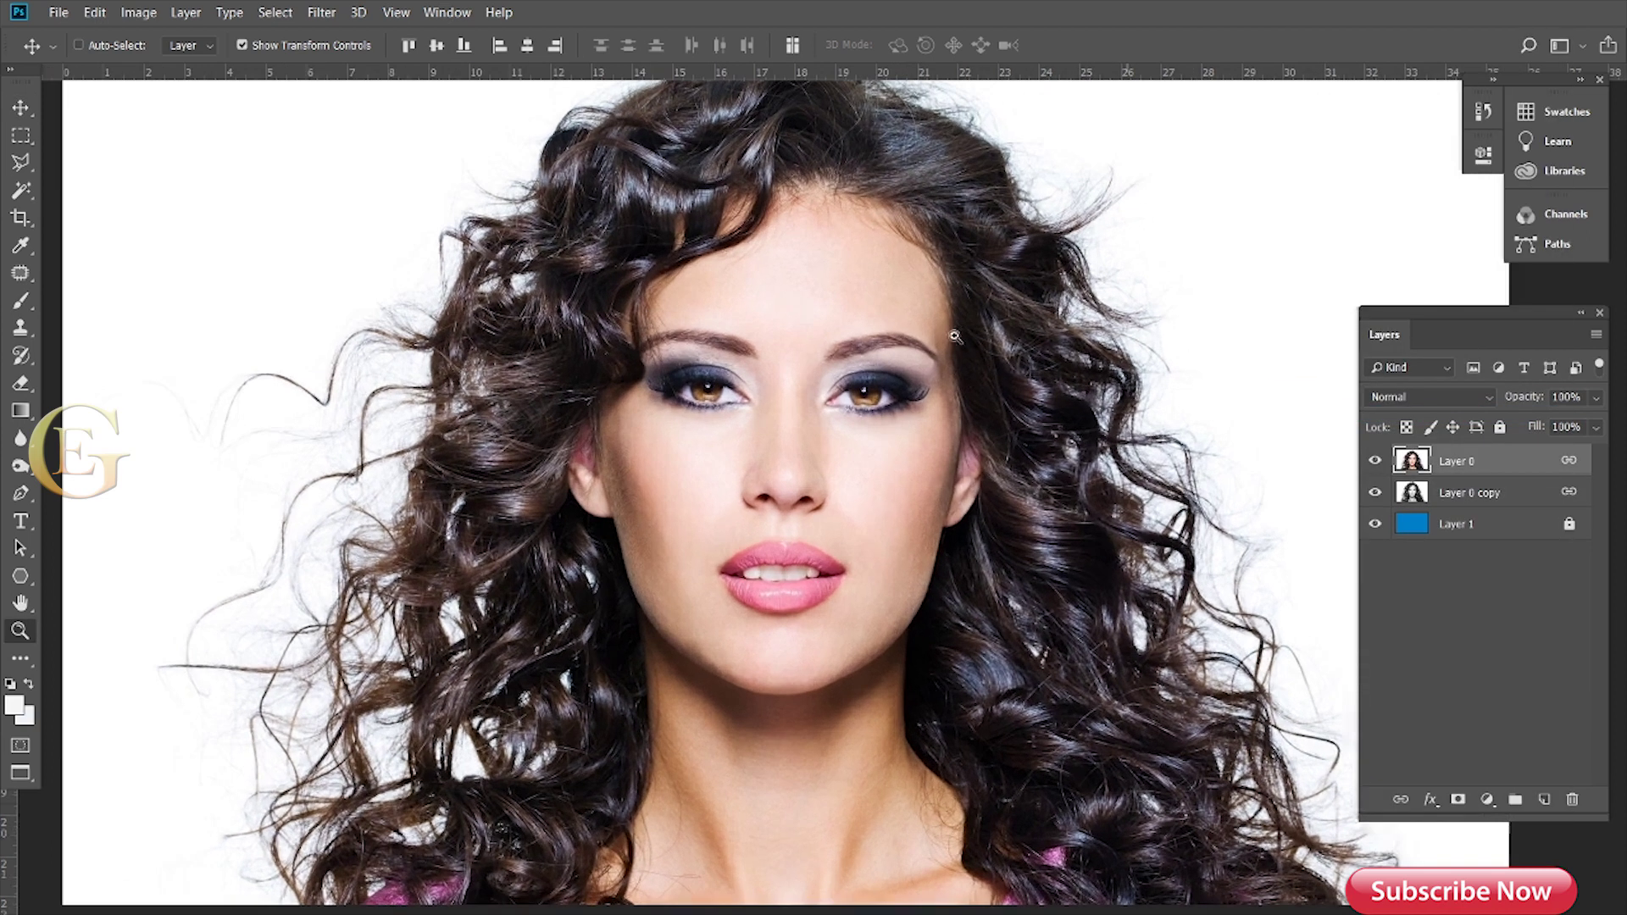
left_click(1102, 508, "ctrl")
left_click(1115, 544, "ctrl")
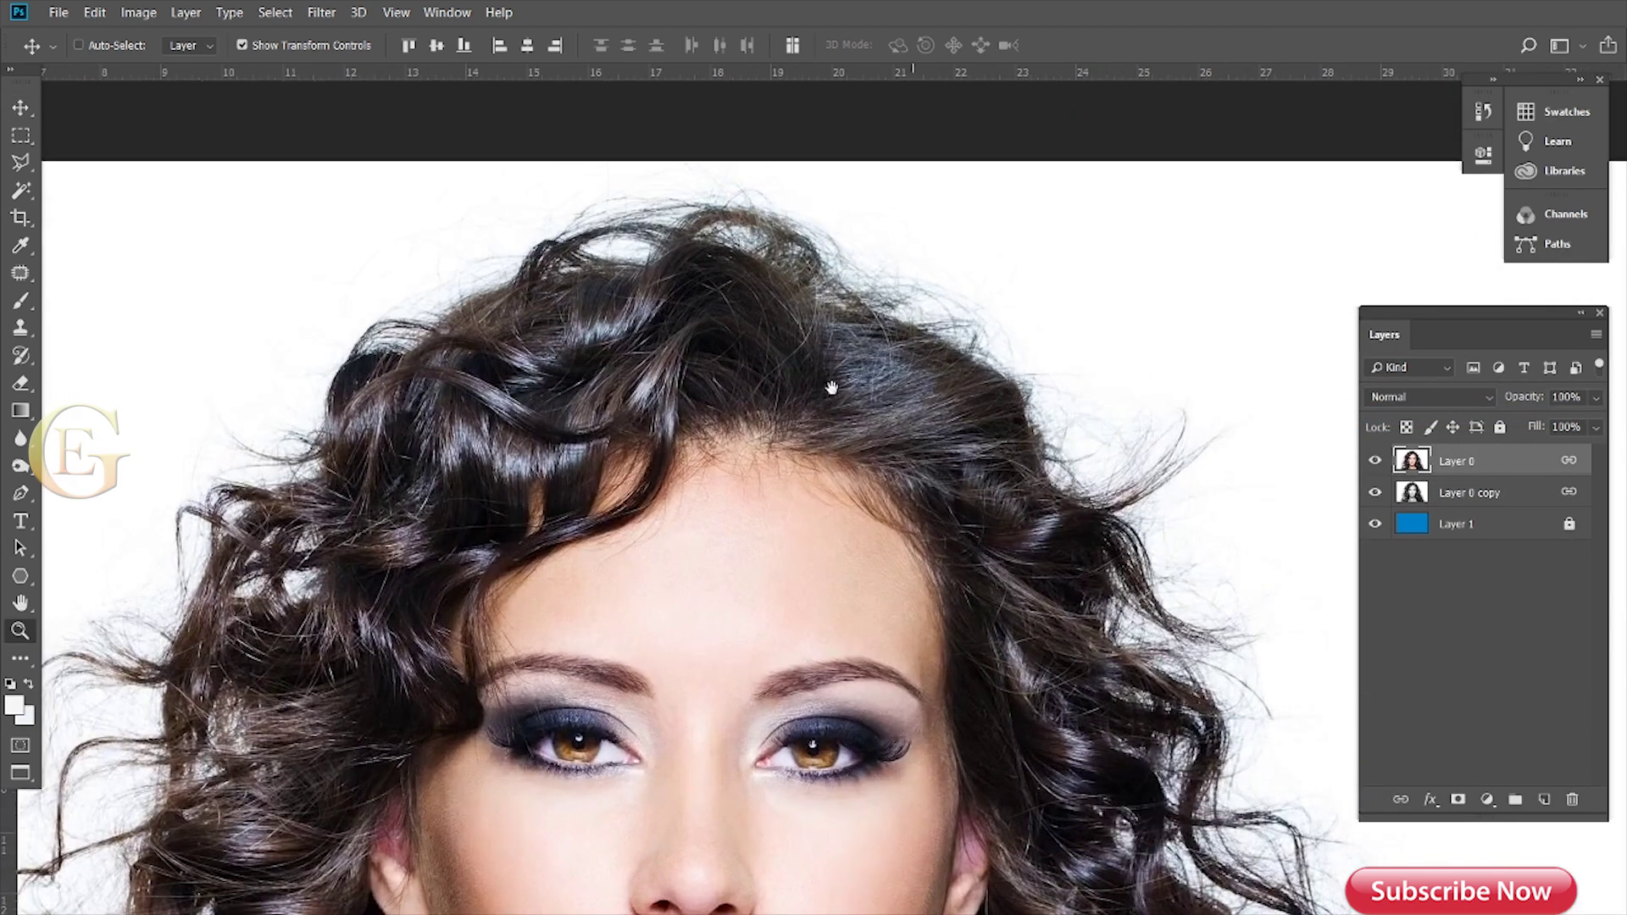
left_click_drag(832, 388, 501, 70)
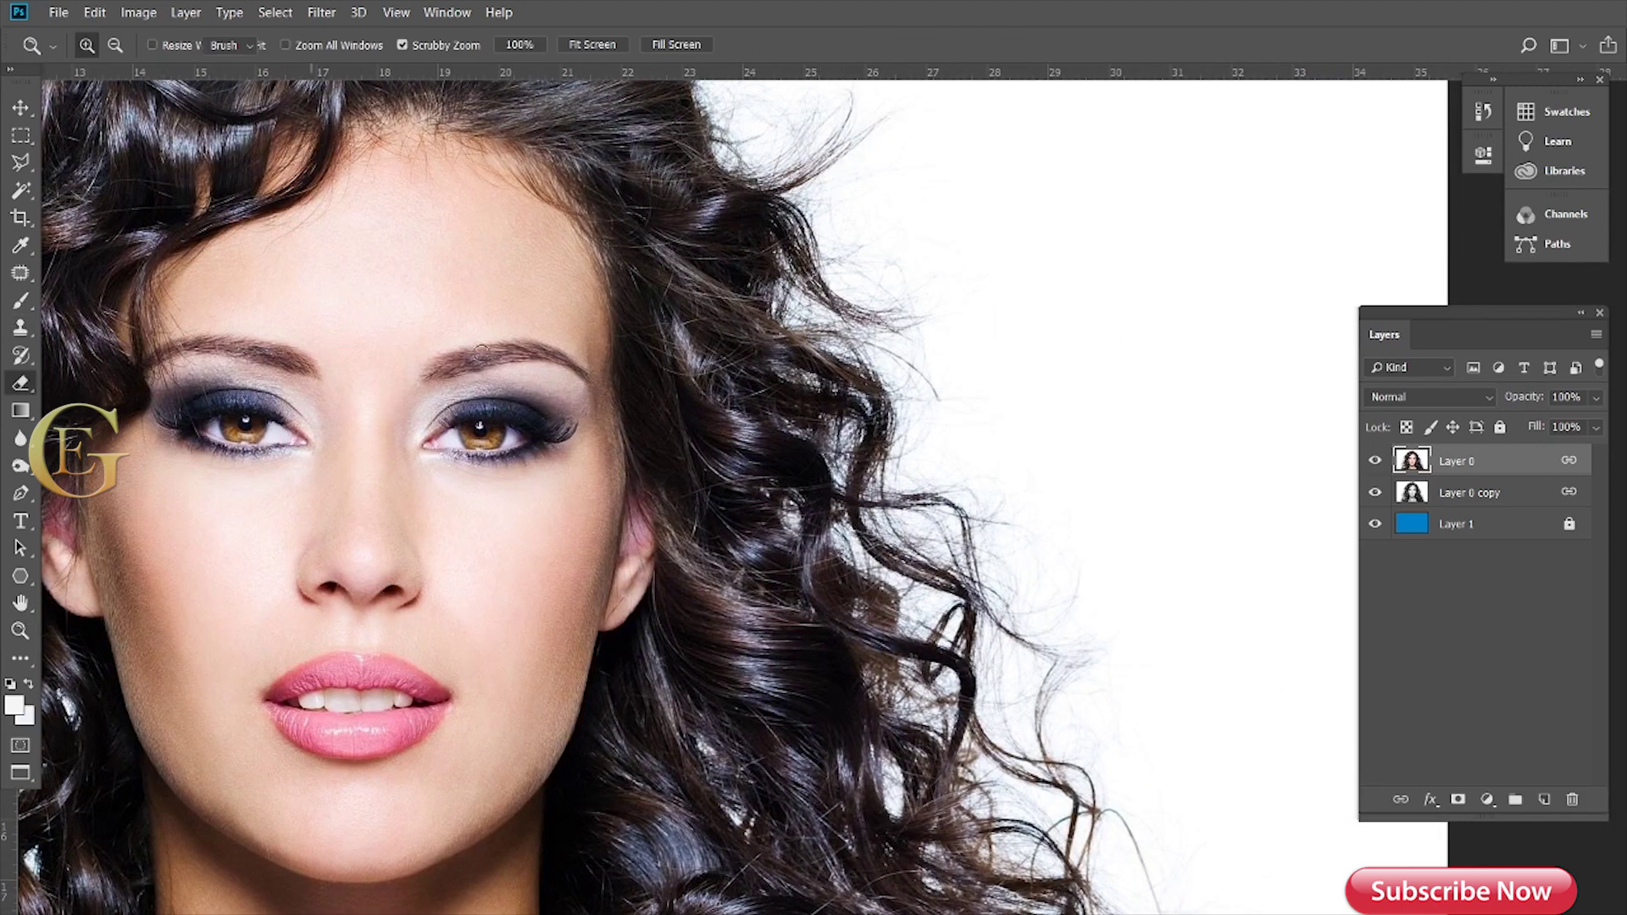
key("e")
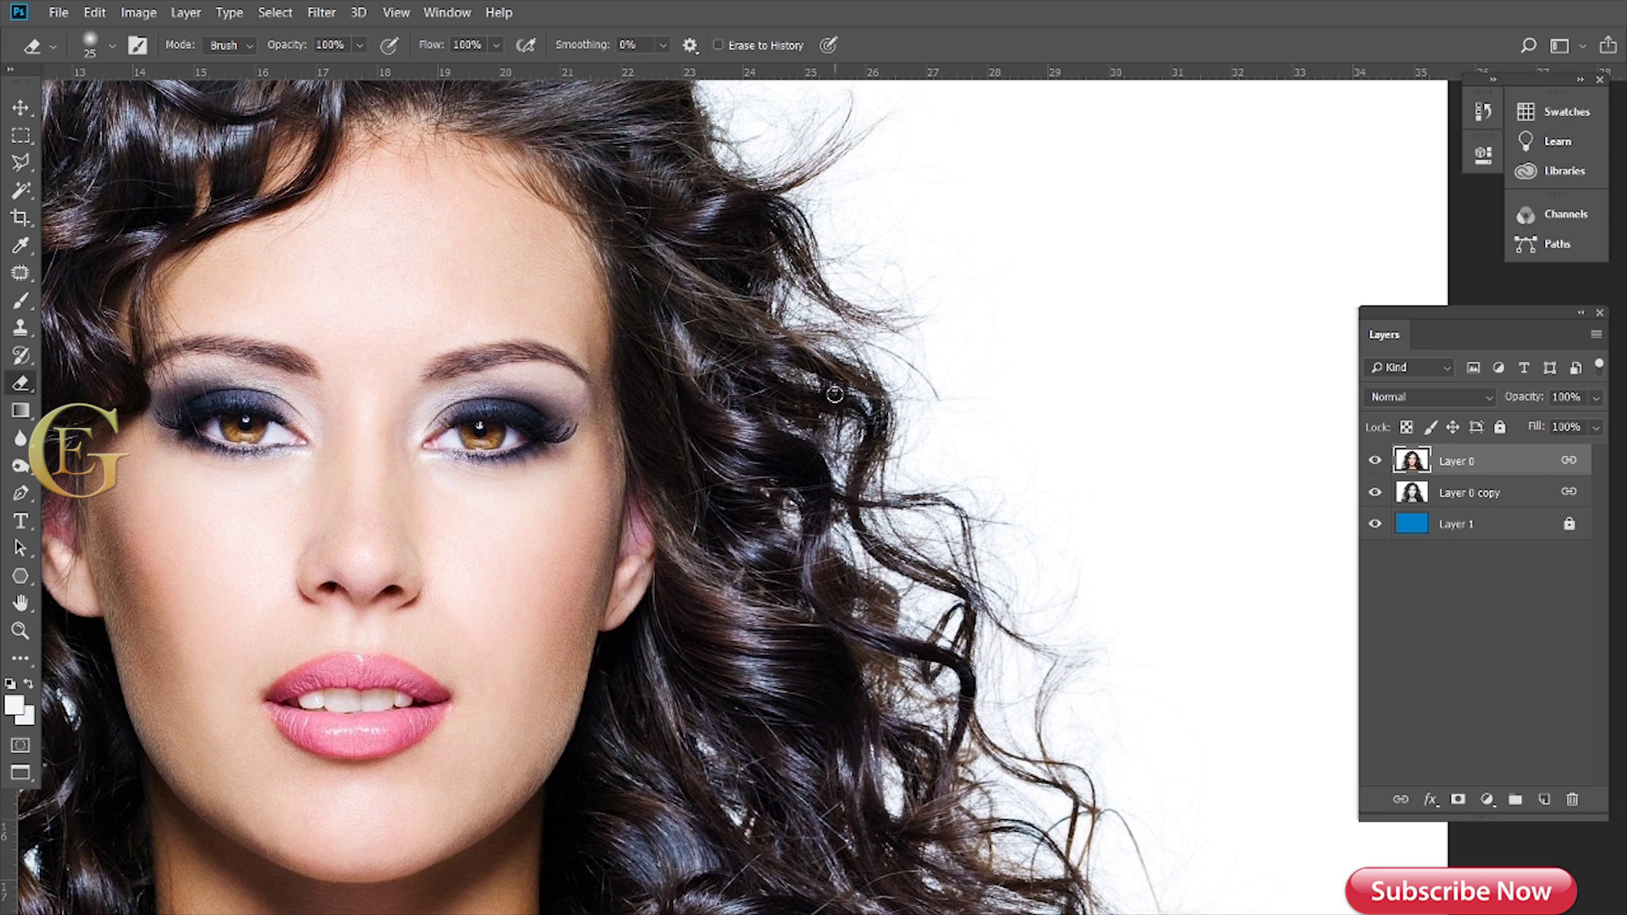
Step: Erase the white backdrop along the right-side hair edge
mouse_move(832, 250)
left_mouse_down()
mouse_move(898, 339)
mouse_move(805, 102)
mouse_move(833, 132)
left_mouse_up()
mouse_move(848, 313)
left_mouse_down()
mouse_move(927, 382)
mouse_move(847, 411)
left_mouse_up()
mouse_move(847, 509)
left_mouse_down()
mouse_move(864, 195)
mouse_move(1010, 491)
mouse_move(933, 610)
left_mouse_up()
scroll(932, 509, "down", 3)
mouse_move(797, 373)
left_mouse_down()
mouse_move(1043, 568)
mouse_move(1127, 364)
mouse_move(1017, 195)
left_mouse_up()
scroll(987, 516, "down", 3)
mouse_move(944, 440)
left_mouse_down()
mouse_move(1051, 610)
mouse_move(1187, 746)
mouse_move(1042, 699)
mouse_move(1086, 636)
mouse_move(1097, 563)
mouse_move(1021, 403)
left_mouse_up()
scroll(924, 509, "down", 7)
scroll(924, 508, "right", 4)
left_click_drag(952, 178, 1045, 407)
scroll(664, 436, "up", 1)
scroll(664, 436, "down", 5)
scroll(932, 466, "up", 6)
scroll(1009, 376, "up", 12)
scroll(1010, 376, "left", 5)
Step: Erase the white backdrop across the top of the hair with a smaller brush
left_click_drag(792, 207, 953, 286)
left_click_drag(792, 225, 728, 169)
key("ctrl+plus")
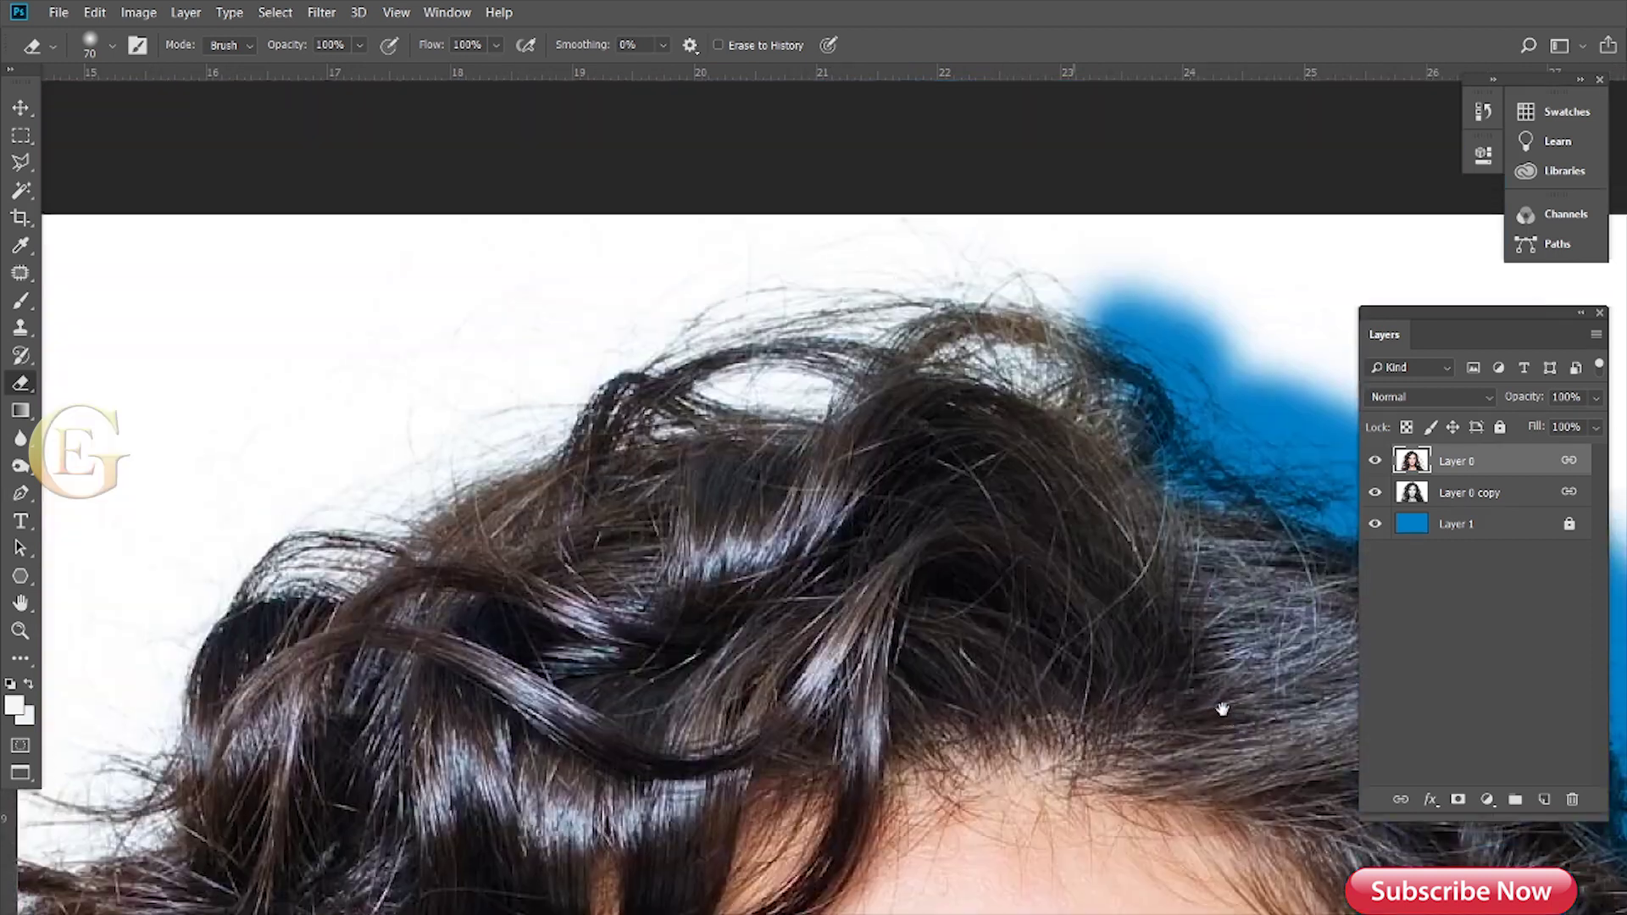
mouse_move(1090, 392)
left_mouse_down()
mouse_move(992, 331)
mouse_move(873, 410)
mouse_move(806, 363)
mouse_move(1235, 272)
mouse_move(1246, 398)
left_mouse_up()
key("bracketleft")
key("bracketleft")
left_click_drag(746, 415, 954, 376)
mouse_move(1000, 204)
left_mouse_down()
mouse_move(890, 296)
mouse_move(848, 424)
mouse_move(423, 576)
mouse_move(898, 170)
mouse_move(861, 254)
left_mouse_up()
mouse_move(400, 621)
left_mouse_down()
mouse_move(610, 418)
mouse_move(551, 627)
mouse_move(644, 348)
mouse_move(967, 102)
left_mouse_up()
Step: Erase the large white area left of the hair and the white behind the curls
mouse_move(846, 319)
left_mouse_down()
mouse_move(690, 465)
mouse_move(774, 552)
mouse_move(907, 550)
mouse_move(930, 229)
left_mouse_up()
mouse_move(774, 319)
left_mouse_down()
mouse_move(635, 283)
mouse_move(501, 472)
mouse_move(505, 598)
mouse_move(418, 679)
left_mouse_up()
left_click_drag(287, 745, 820, 461)
key("bracketright")
key("bracketright")
mouse_move(890, 110)
left_mouse_down()
mouse_move(893, 545)
mouse_move(959, 211)
mouse_move(899, 139)
left_mouse_up()
mouse_move(901, 465)
left_mouse_down()
mouse_move(848, 720)
mouse_move(665, 845)
mouse_move(461, 399)
left_mouse_up()
mouse_move(714, 679)
left_mouse_down()
mouse_move(688, 383)
mouse_move(589, 556)
mouse_move(831, 509)
mouse_move(975, 526)
mouse_move(932, 721)
mouse_move(807, 781)
mouse_move(807, 434)
left_mouse_up()
mouse_move(806, 434)
left_mouse_down()
mouse_move(763, 721)
mouse_move(509, 220)
mouse_move(551, 551)
left_mouse_up()
Step: Erase the white gaps inside the left-side curls and around the lower curls
mouse_move(1014, 233)
left_mouse_down()
mouse_move(763, 551)
mouse_move(794, 212)
mouse_move(960, 391)
left_mouse_up()
mouse_move(1017, 467)
left_mouse_down()
mouse_move(856, 509)
mouse_move(835, 461)
left_mouse_up()
mouse_move(945, 635)
left_mouse_down()
mouse_move(884, 294)
mouse_move(857, 429)
mouse_move(1008, 373)
left_mouse_up()
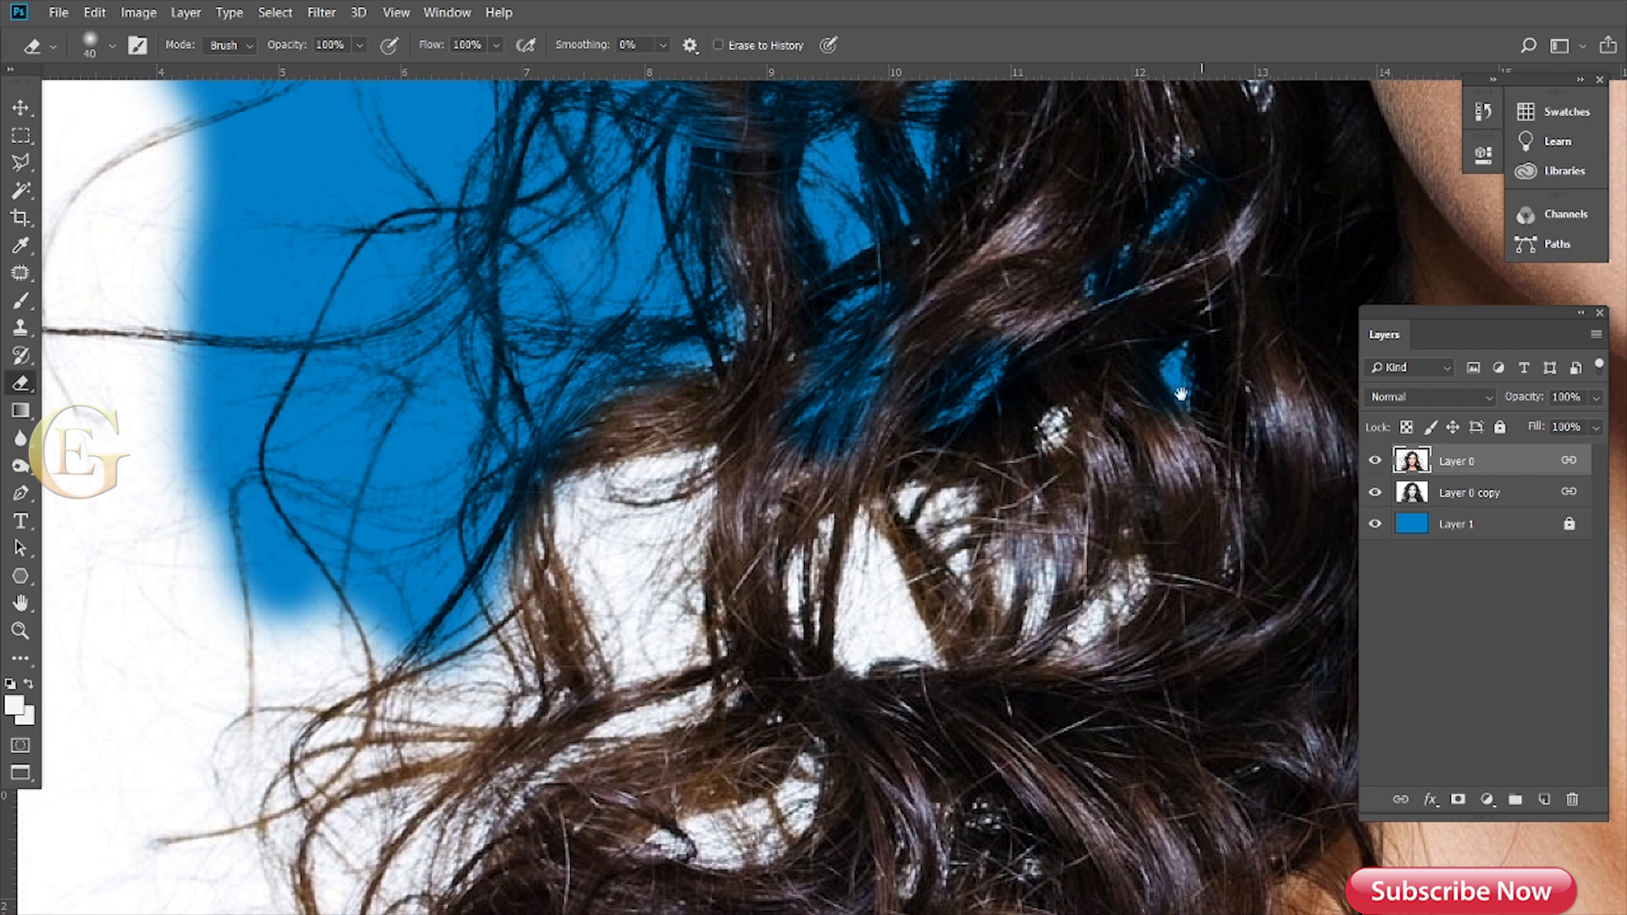
left_click_drag(1181, 394, 1105, 352)
mouse_move(980, 309)
left_mouse_down()
mouse_move(962, 563)
mouse_move(1053, 546)
mouse_move(814, 449)
left_mouse_up()
mouse_move(932, 288)
left_mouse_down()
mouse_move(812, 404)
mouse_move(802, 272)
left_mouse_up()
scroll(904, 399, "down", 2)
mouse_move(904, 399)
left_mouse_down()
mouse_move(624, 421)
mouse_move(556, 502)
mouse_move(537, 662)
mouse_move(581, 431)
left_mouse_up()
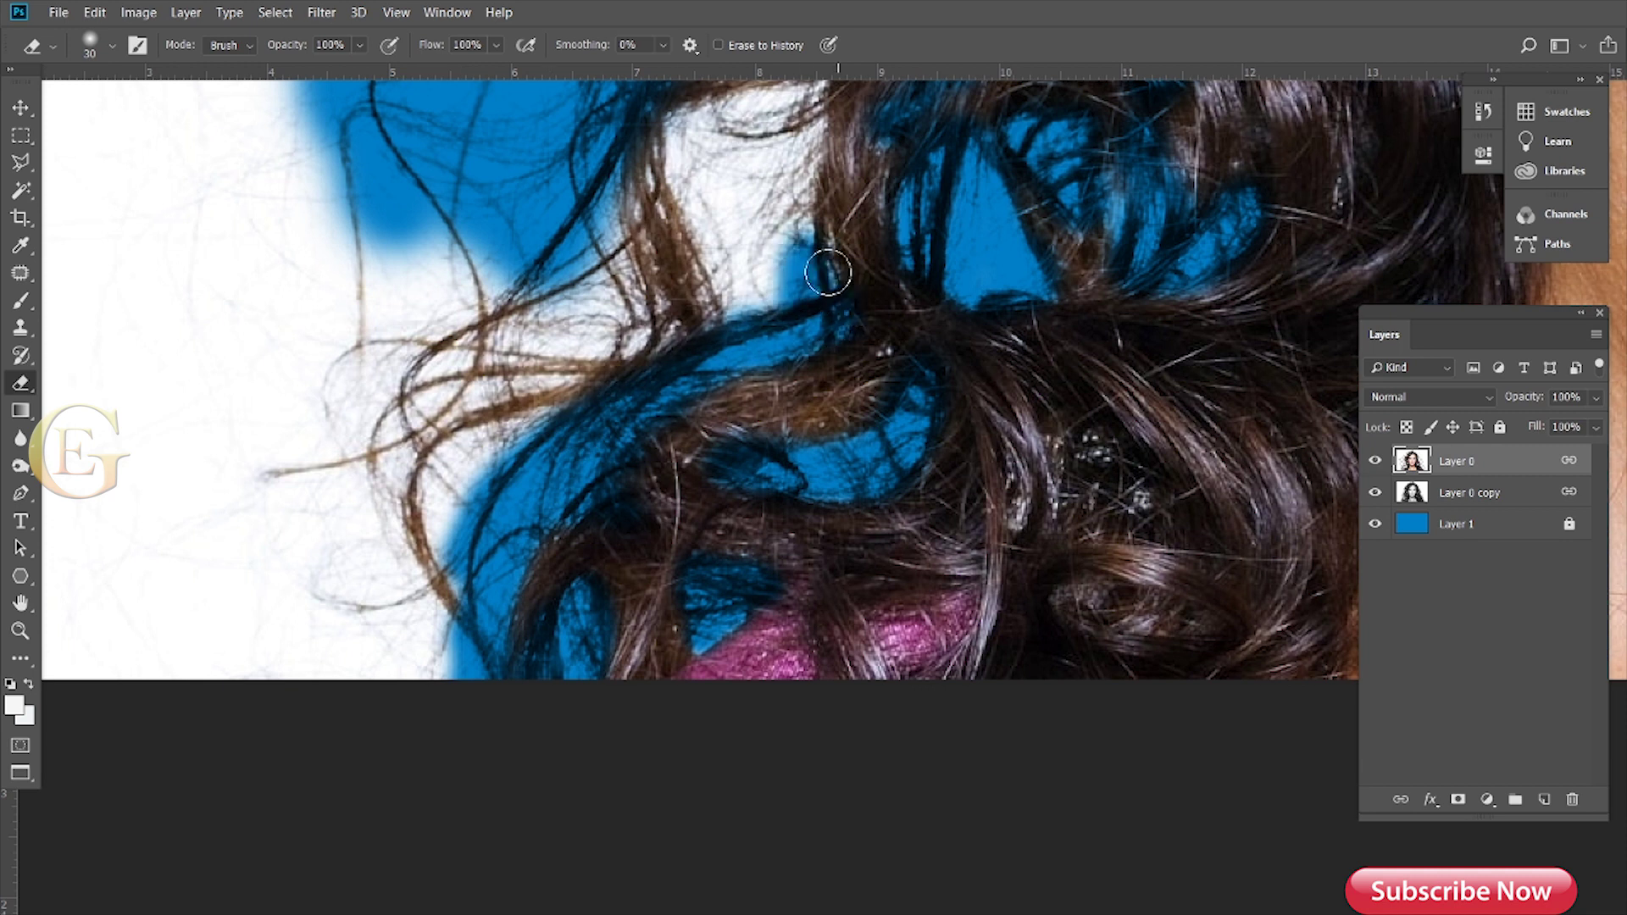
Step: Erase the remaining white in the lower hair and on the left, using a larger brush
key("bracketright")
scroll(828, 273, "up", 3)
left_click_drag(813, 255, 703, 424)
mouse_move(763, 475)
left_mouse_down()
mouse_move(734, 328)
mouse_move(672, 498)
left_mouse_up()
scroll(676, 500, "down", 1)
scroll(676, 500, "left", 3)
mouse_move(644, 551)
left_mouse_down()
mouse_move(669, 346)
mouse_move(614, 805)
left_mouse_up()
scroll(739, 518, "down", 2)
mouse_move(738, 498)
left_mouse_down()
mouse_move(714, 770)
mouse_move(534, 734)
mouse_move(582, 712)
mouse_move(406, 665)
mouse_move(681, 395)
mouse_move(652, 682)
left_mouse_up()
mouse_move(640, 624)
left_mouse_down()
mouse_move(654, 254)
mouse_move(636, 65)
mouse_move(501, 91)
mouse_move(418, 159)
mouse_move(498, 218)
left_mouse_up()
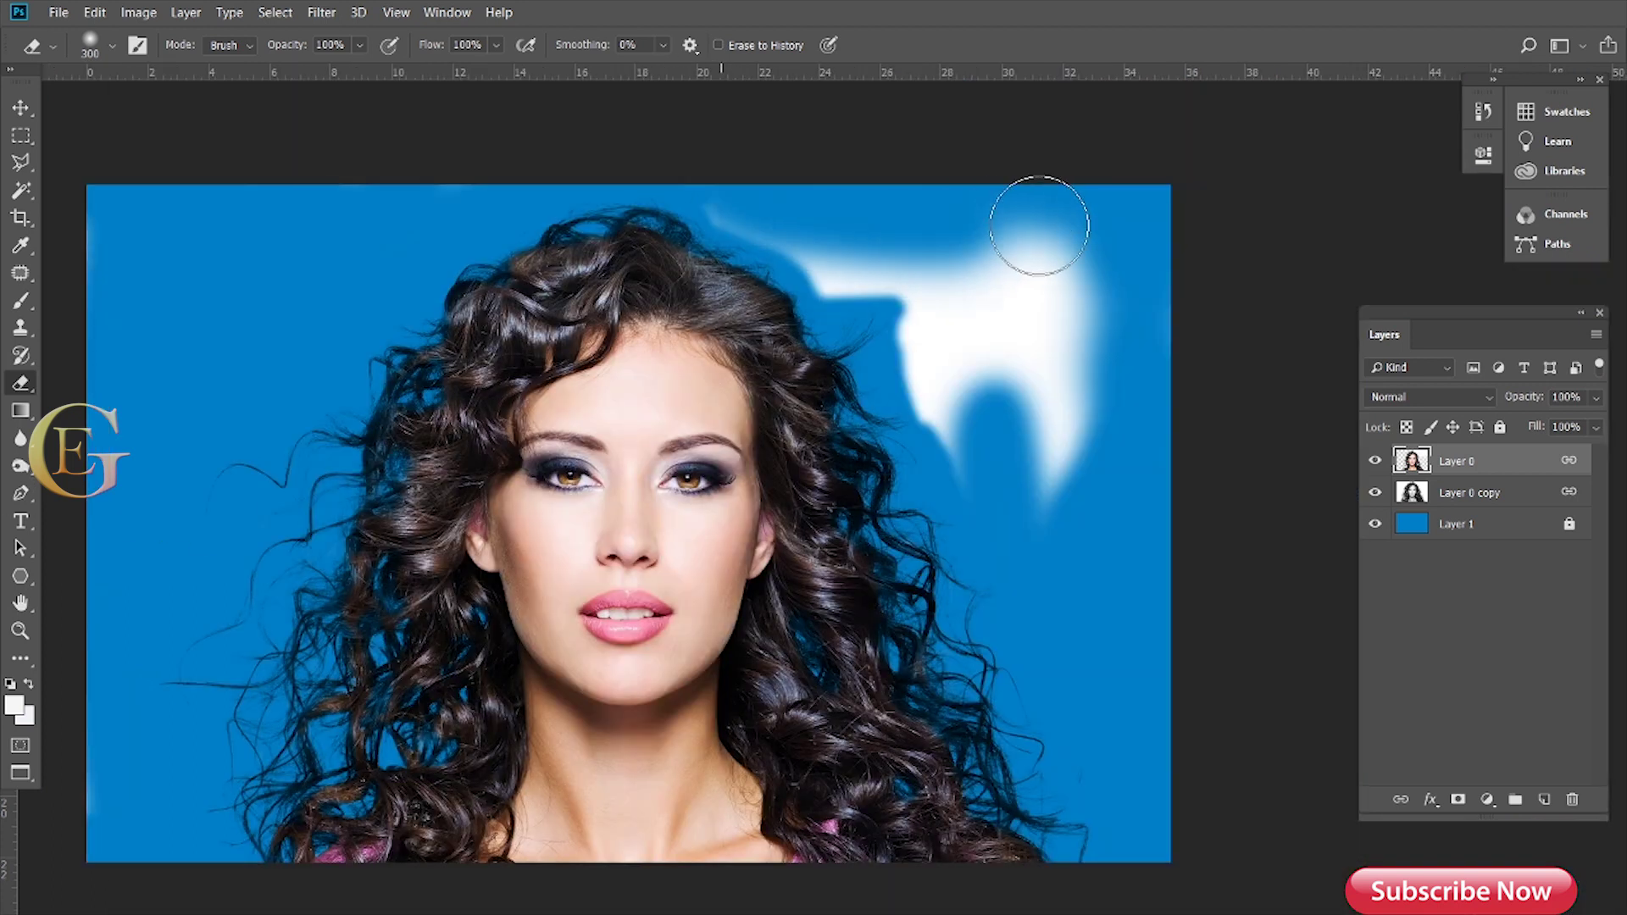
Step: Erase the leftover white patch at the top right of the hair
left_click_drag(1039, 226, 1096, 517)
mouse_move(995, 409)
left_mouse_down()
mouse_move(890, 189)
mouse_move(992, 515)
left_mouse_up()
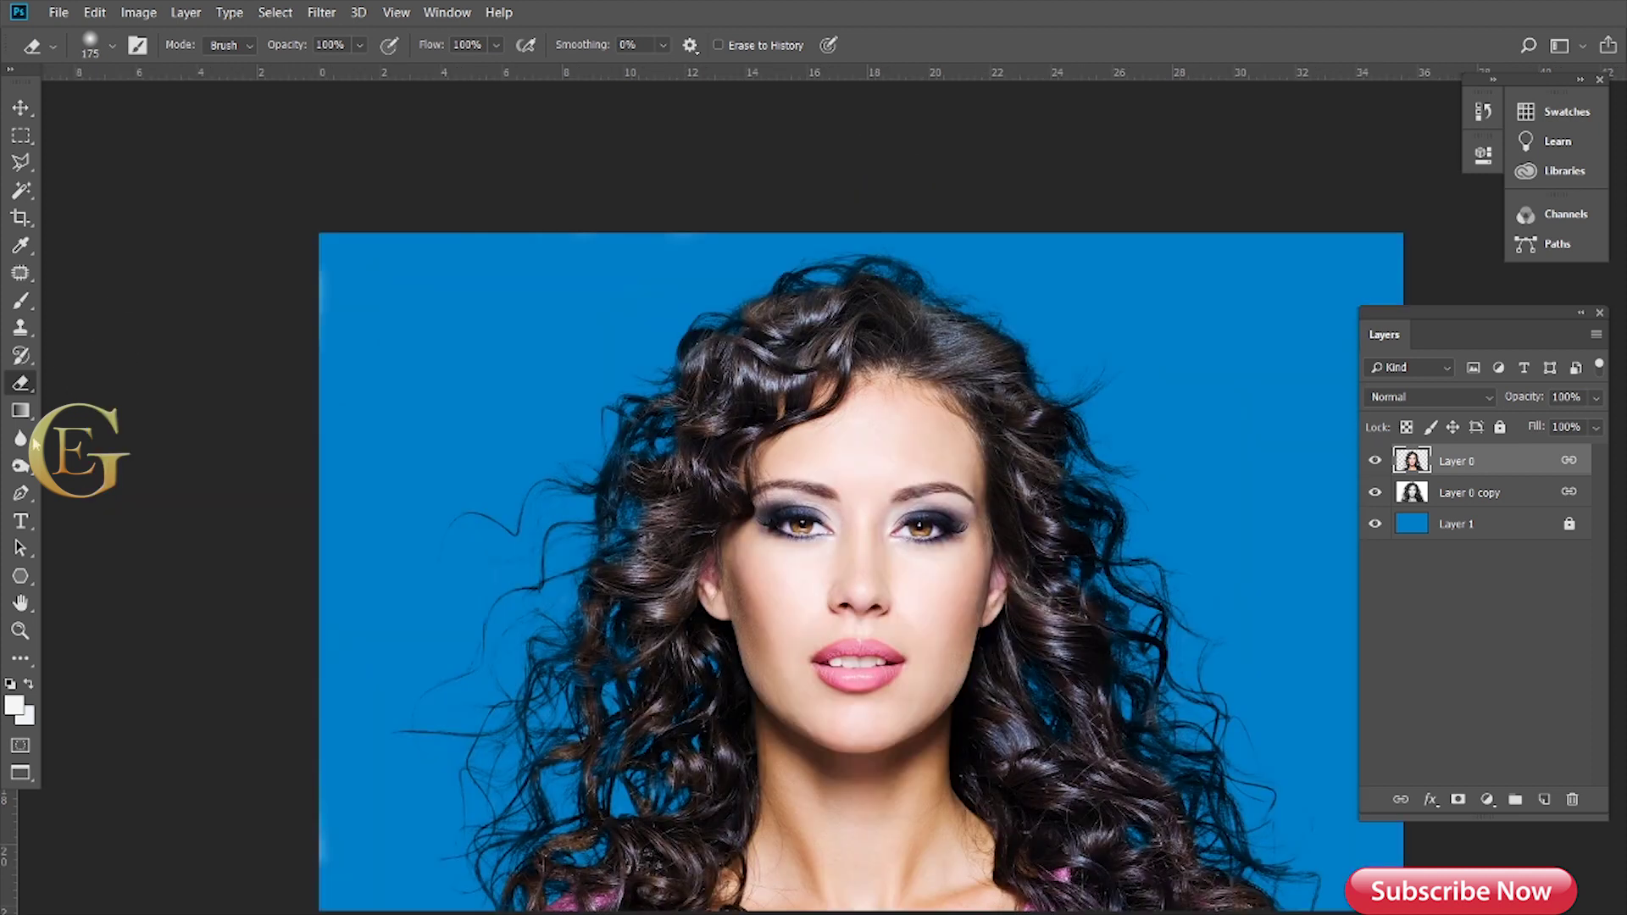
left_click(28, 471)
left_click(418, 46)
Step: Set Dodge exposure to 25% and toggle Layer 0 copy off and on to compare
left_click_drag(426, 71, 424, 75)
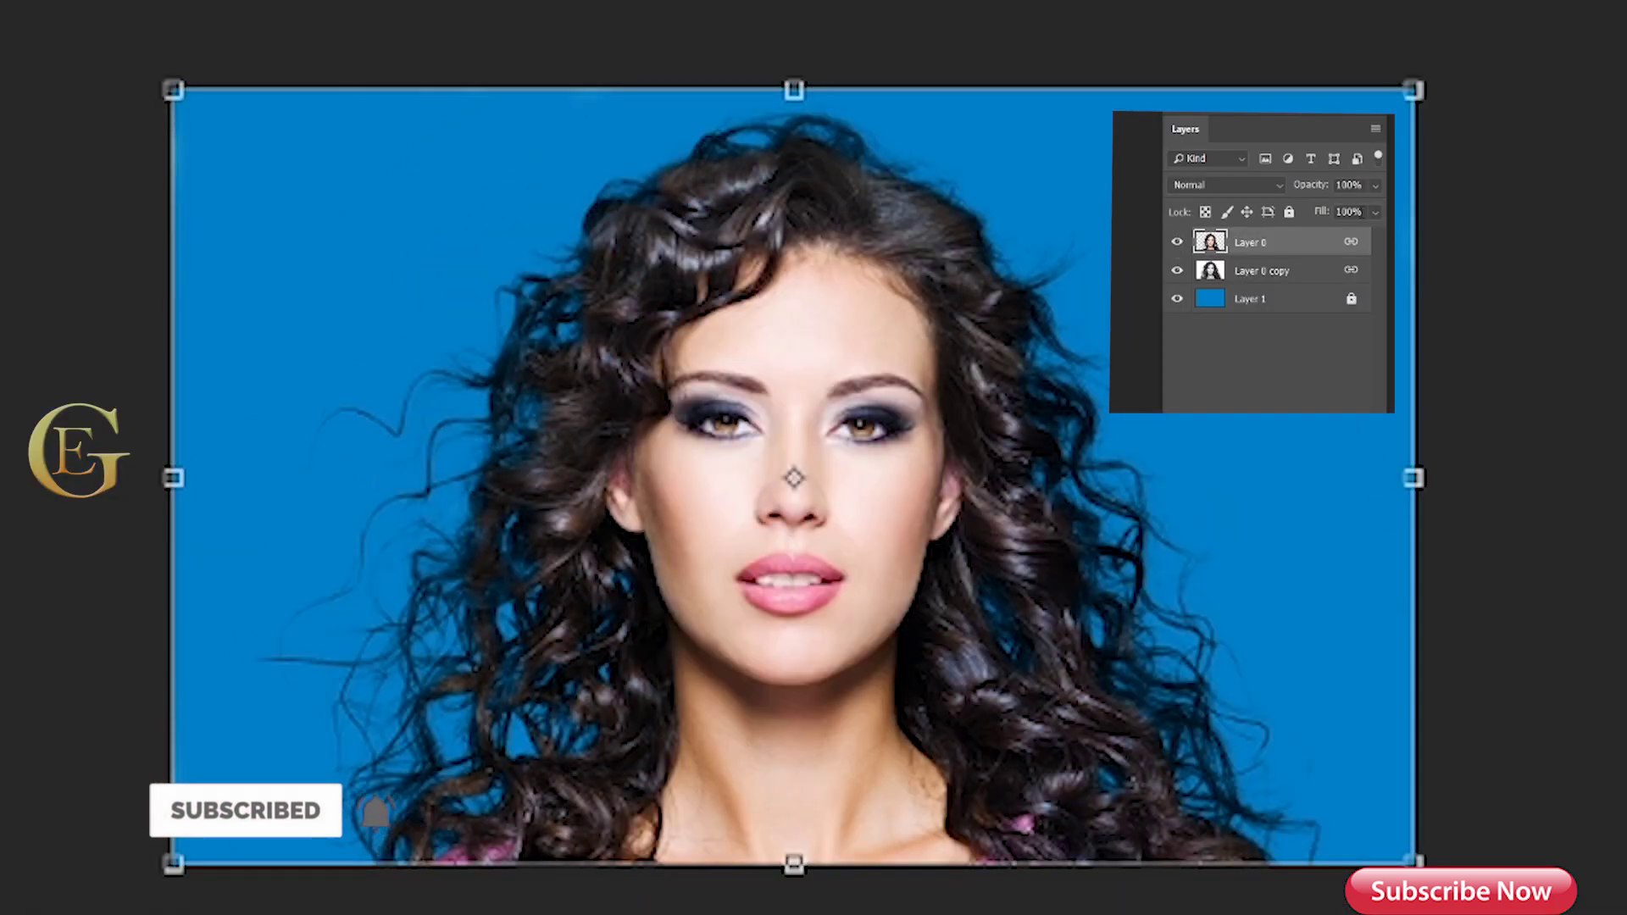
left_click(1178, 271)
left_click(1177, 271)
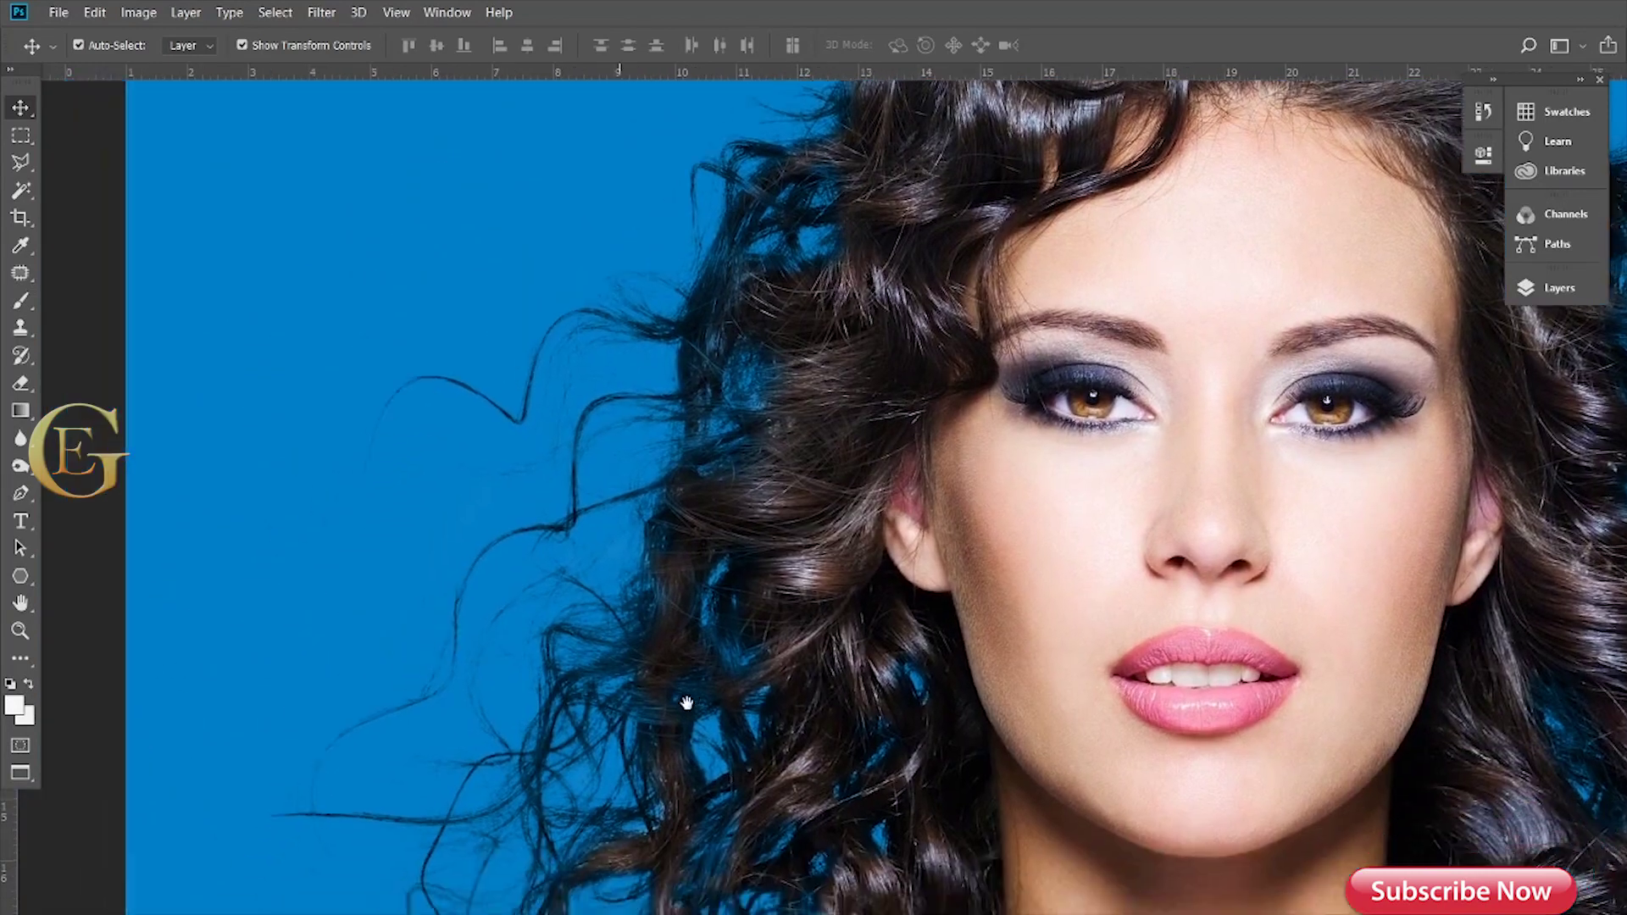
left_click_drag(687, 703, 795, 617)
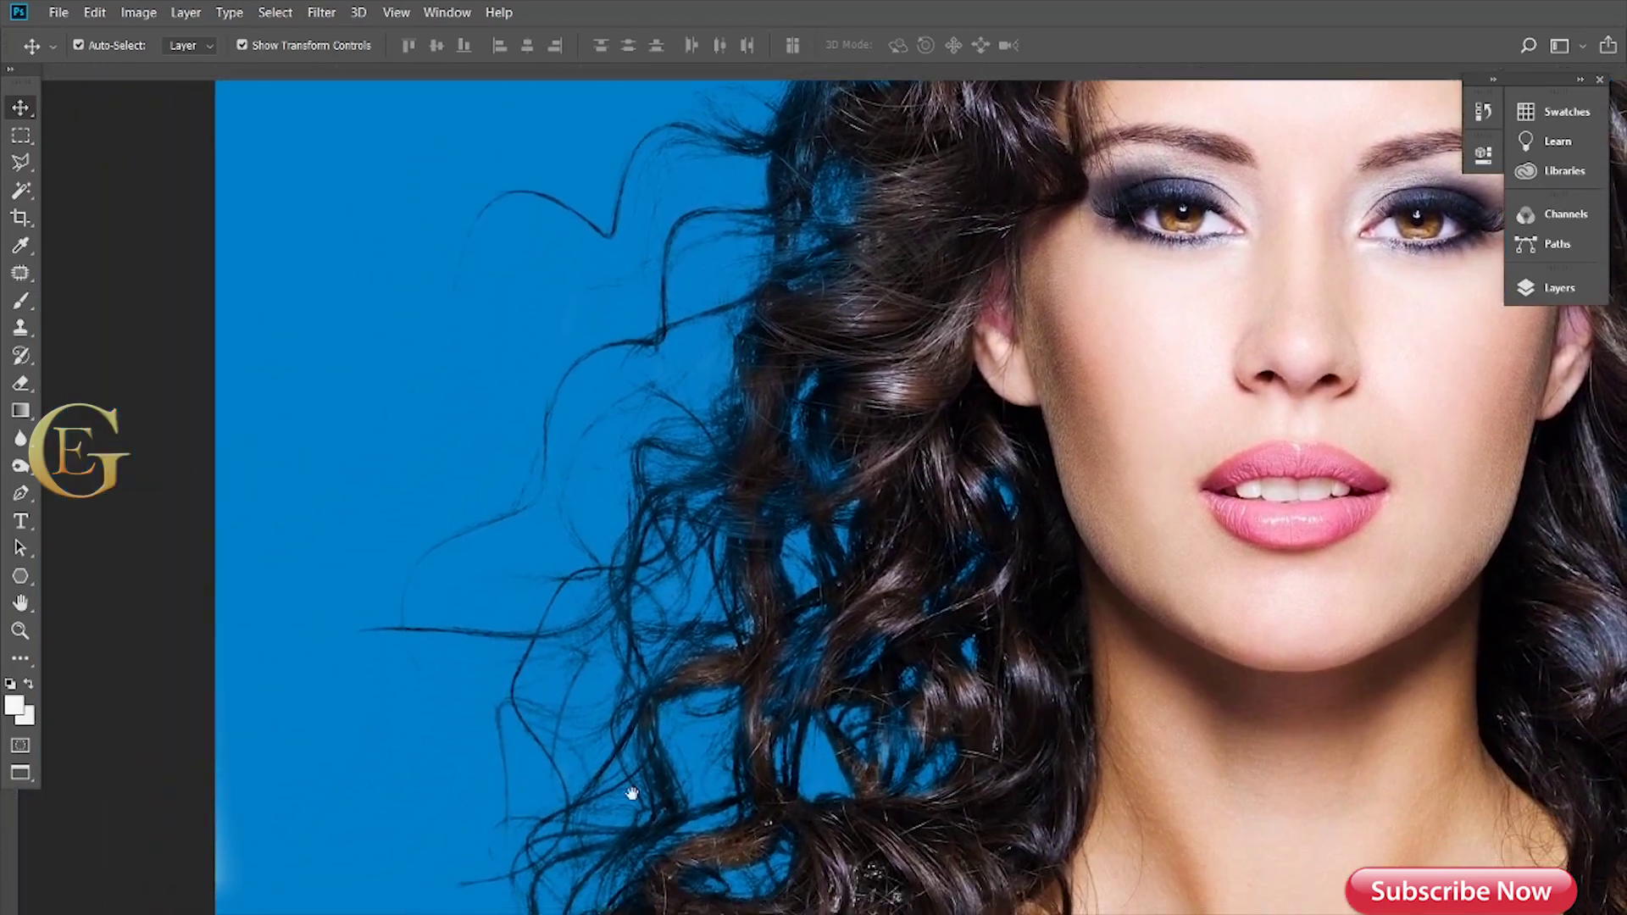
key("ctrl+0")
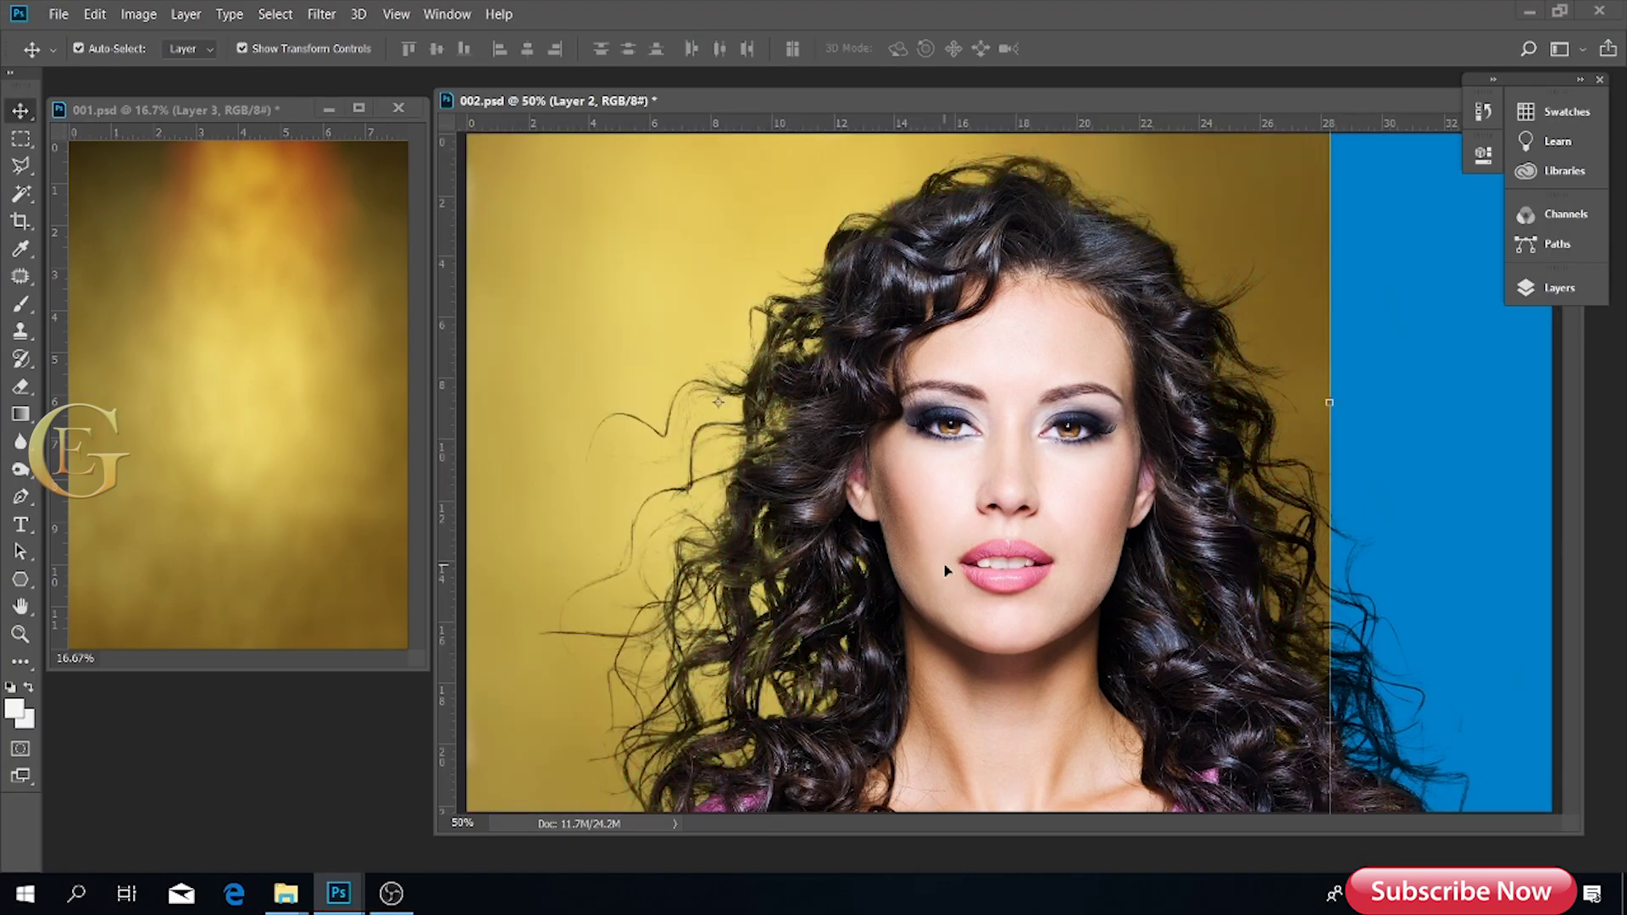
Step: Slide the golden texture over the remaining blue strip and inspect the hair edges up close
left_click_drag(579, 348, 809, 369)
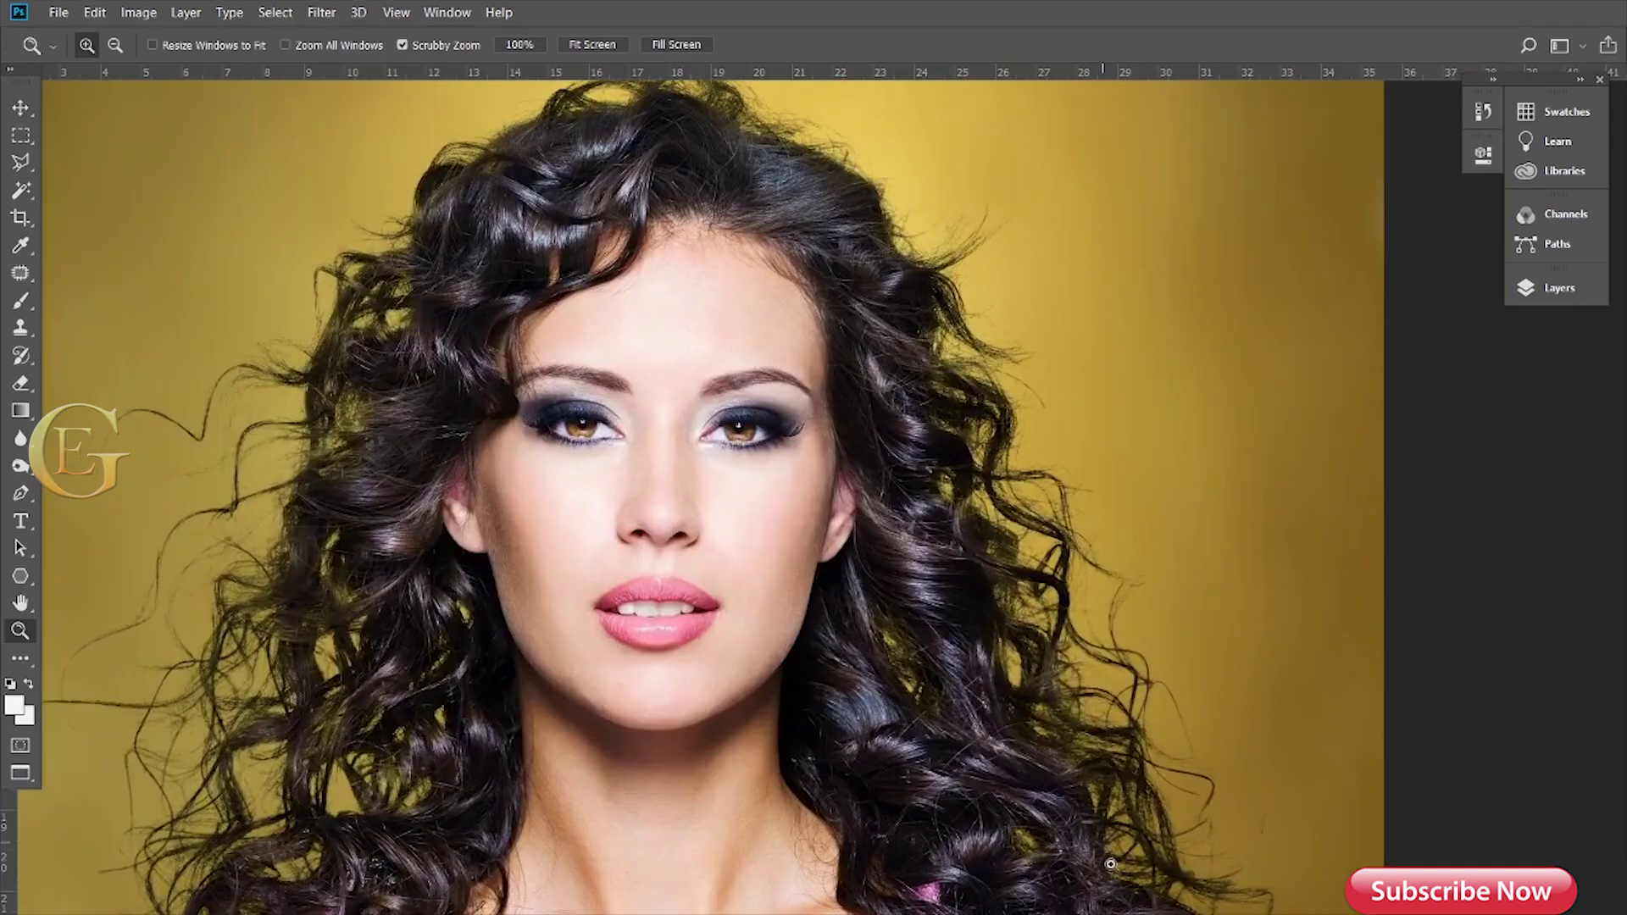
left_click(1285, 809)
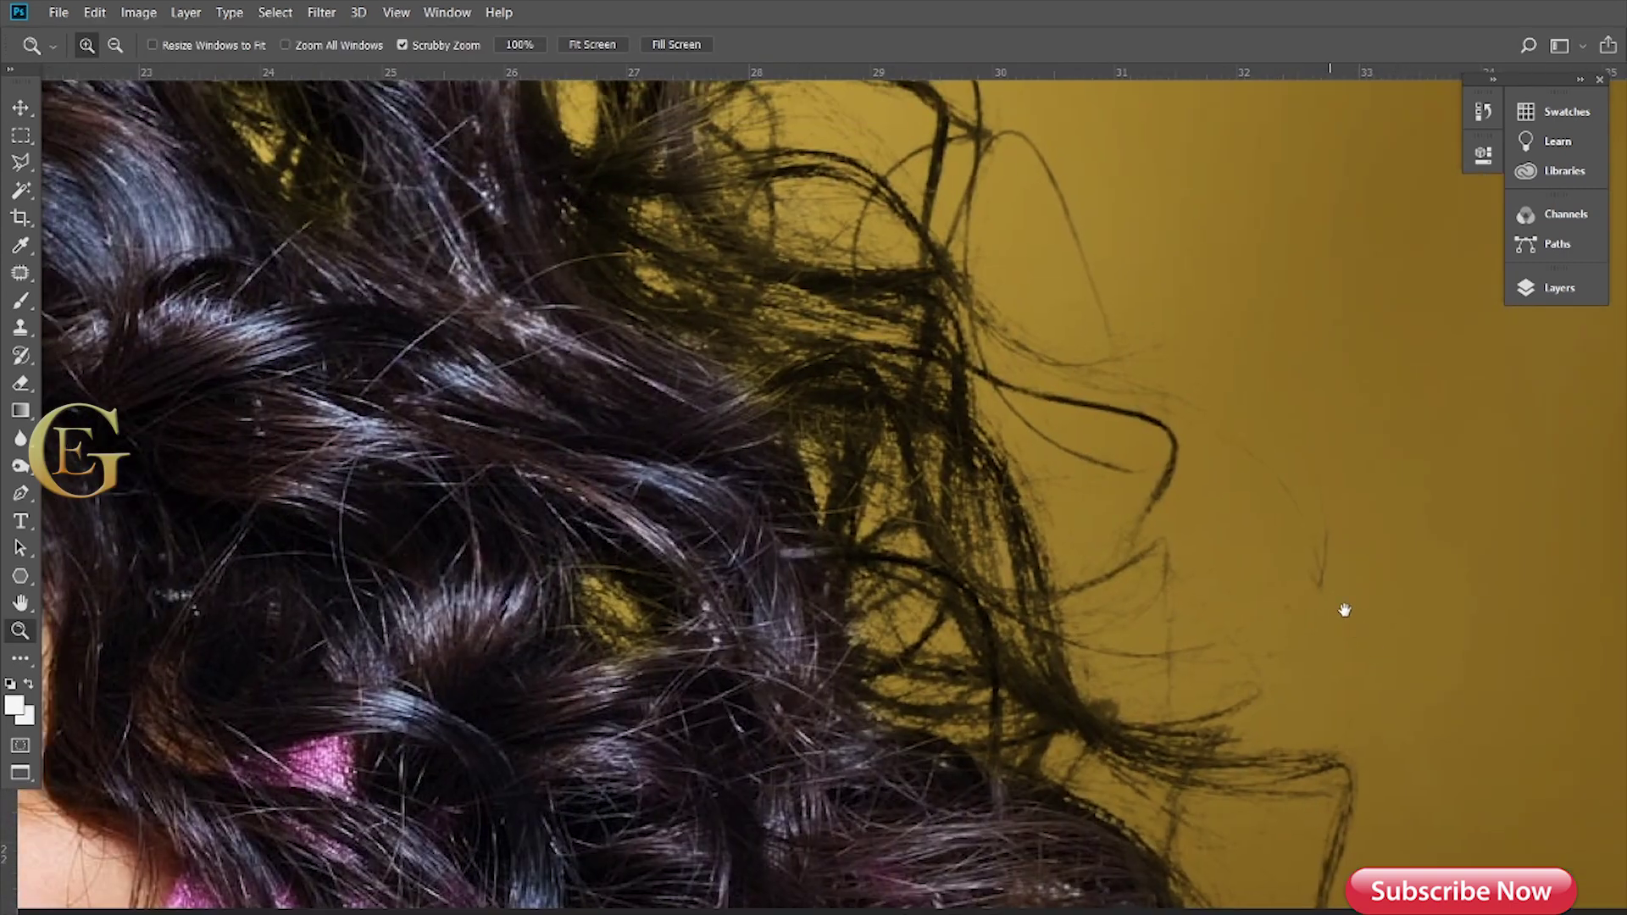
left_click_drag(1344, 607, 1435, 774)
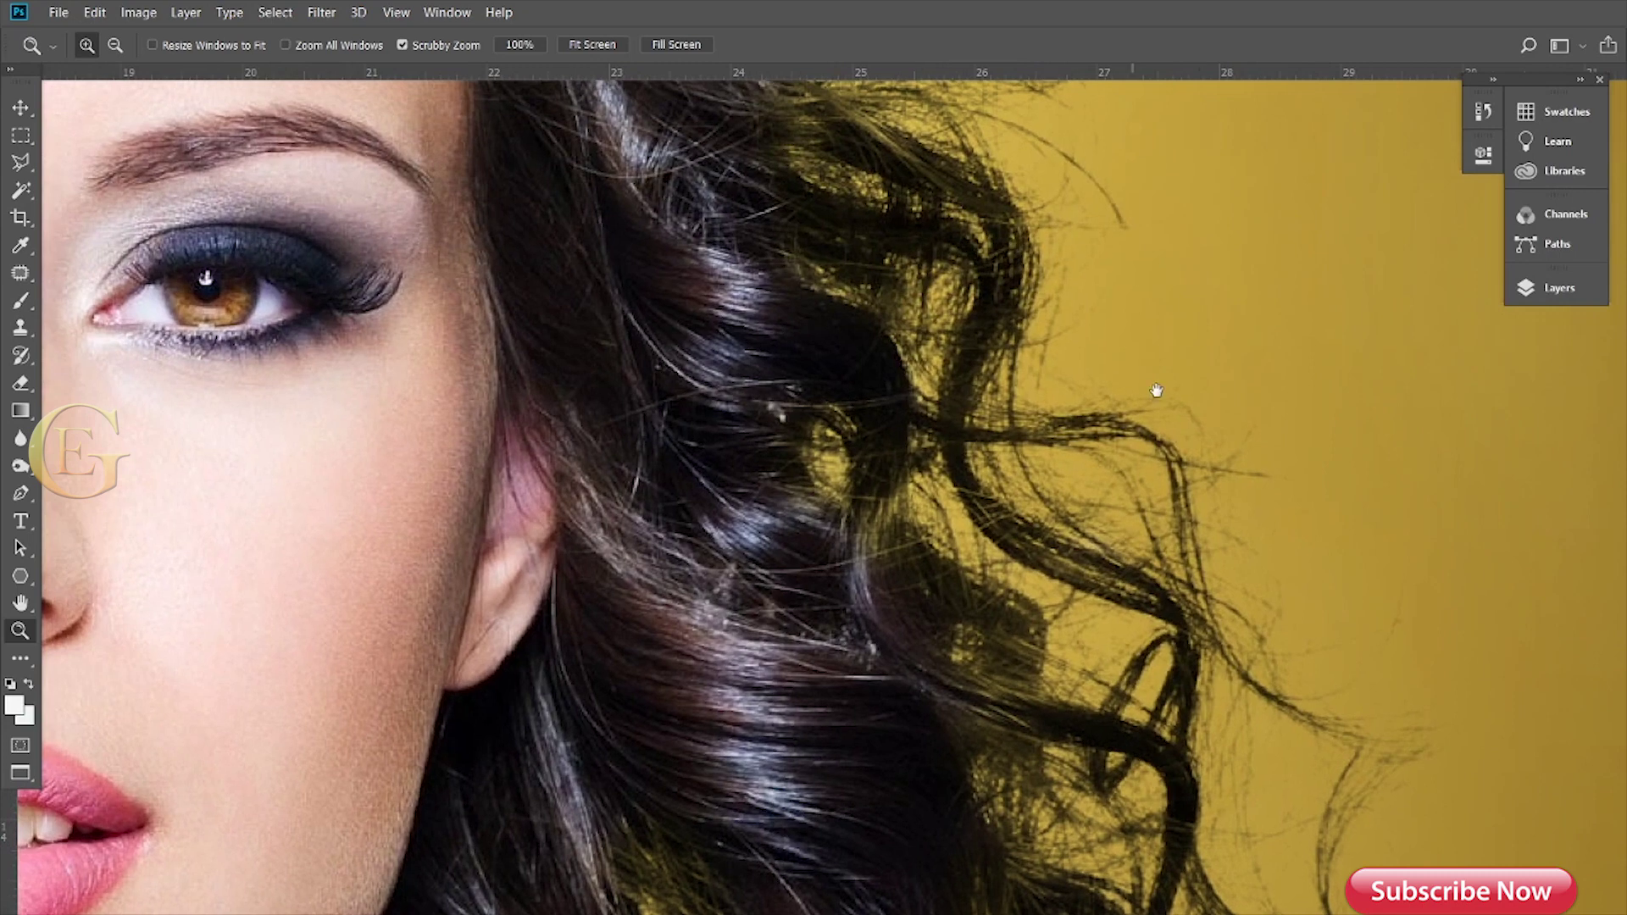
left_click_drag(1288, 519, 1327, 559)
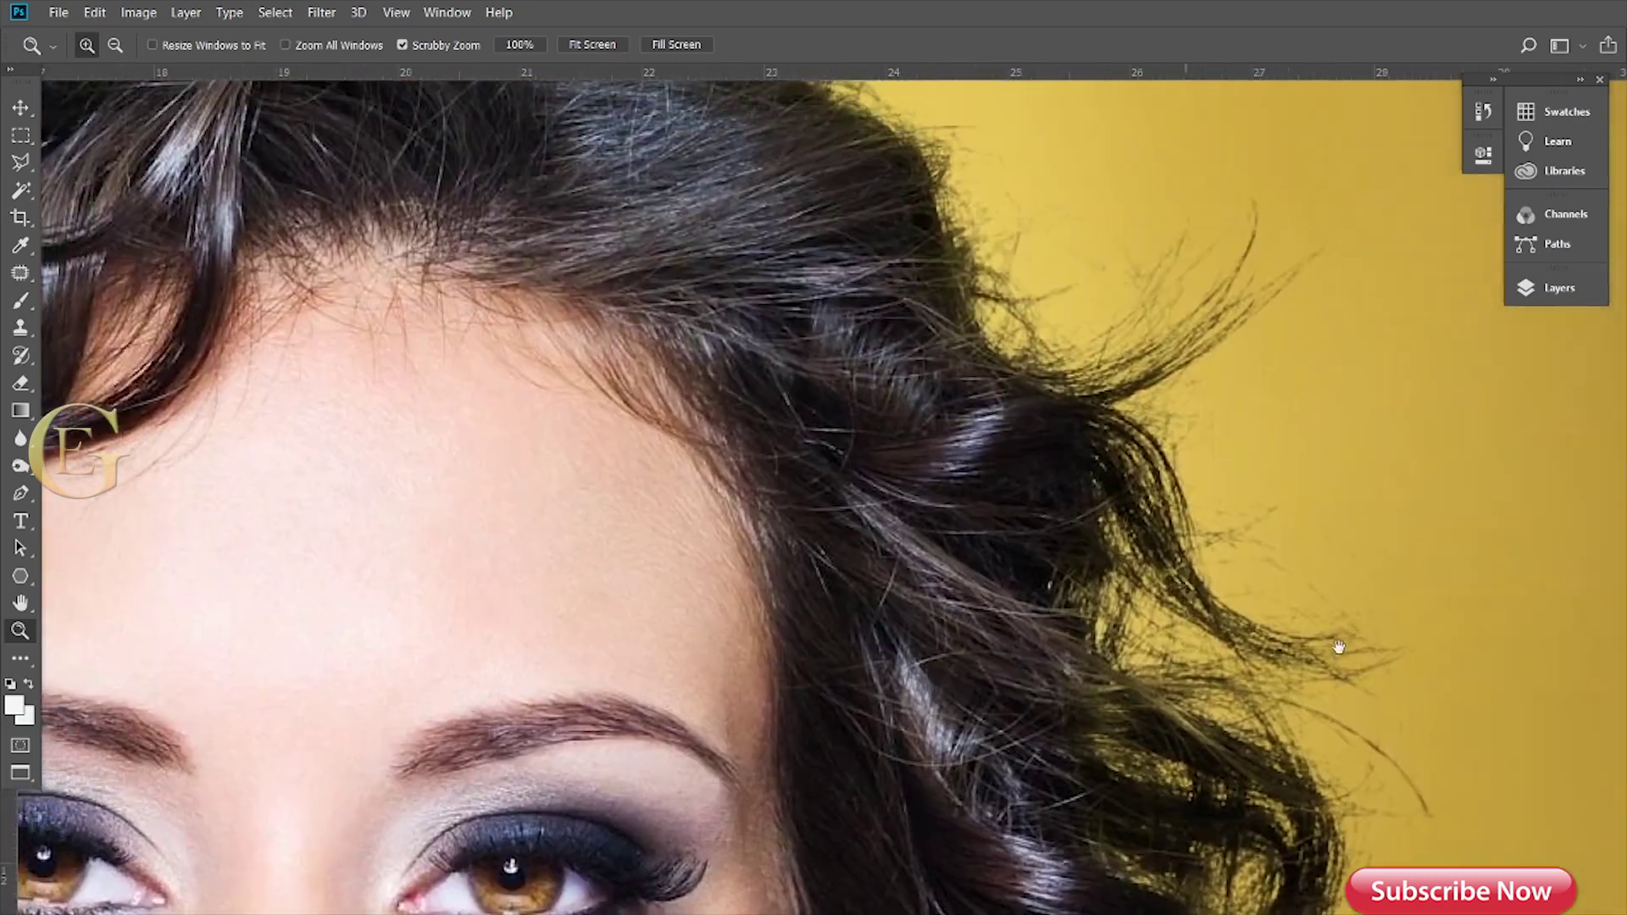
mouse_move(734, 288)
left_mouse_down()
mouse_move(996, 284)
mouse_move(1077, 381)
left_mouse_up()
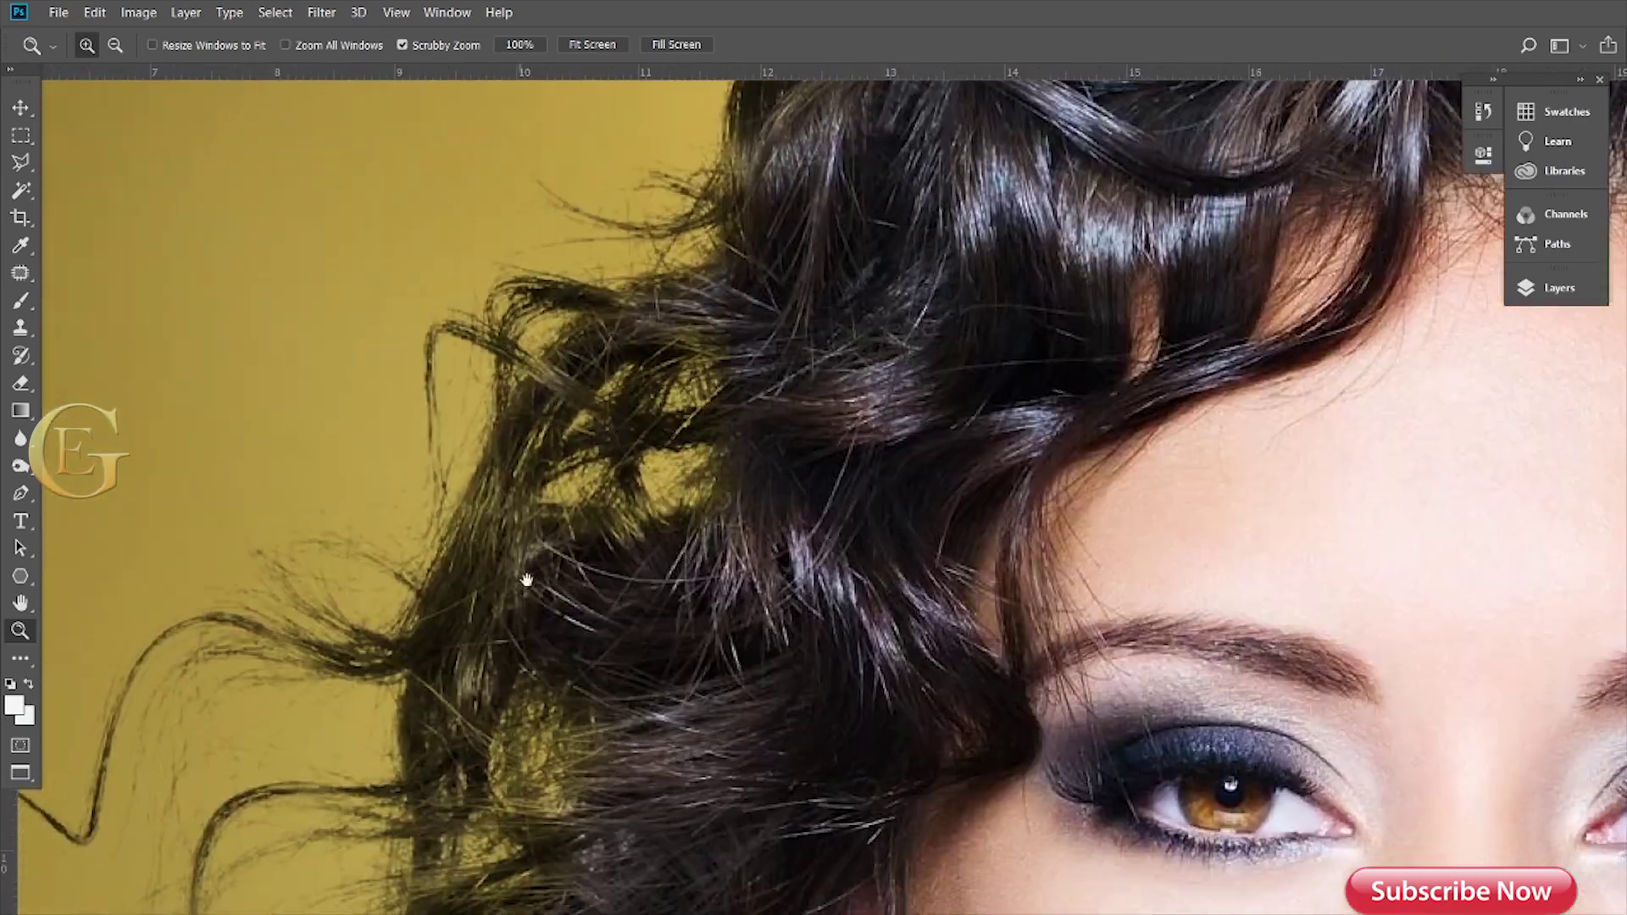
left_click_drag(527, 573, 689, 363)
mouse_move(763, 762)
left_mouse_down()
mouse_move(894, 434)
mouse_move(966, 588)
left_mouse_up()
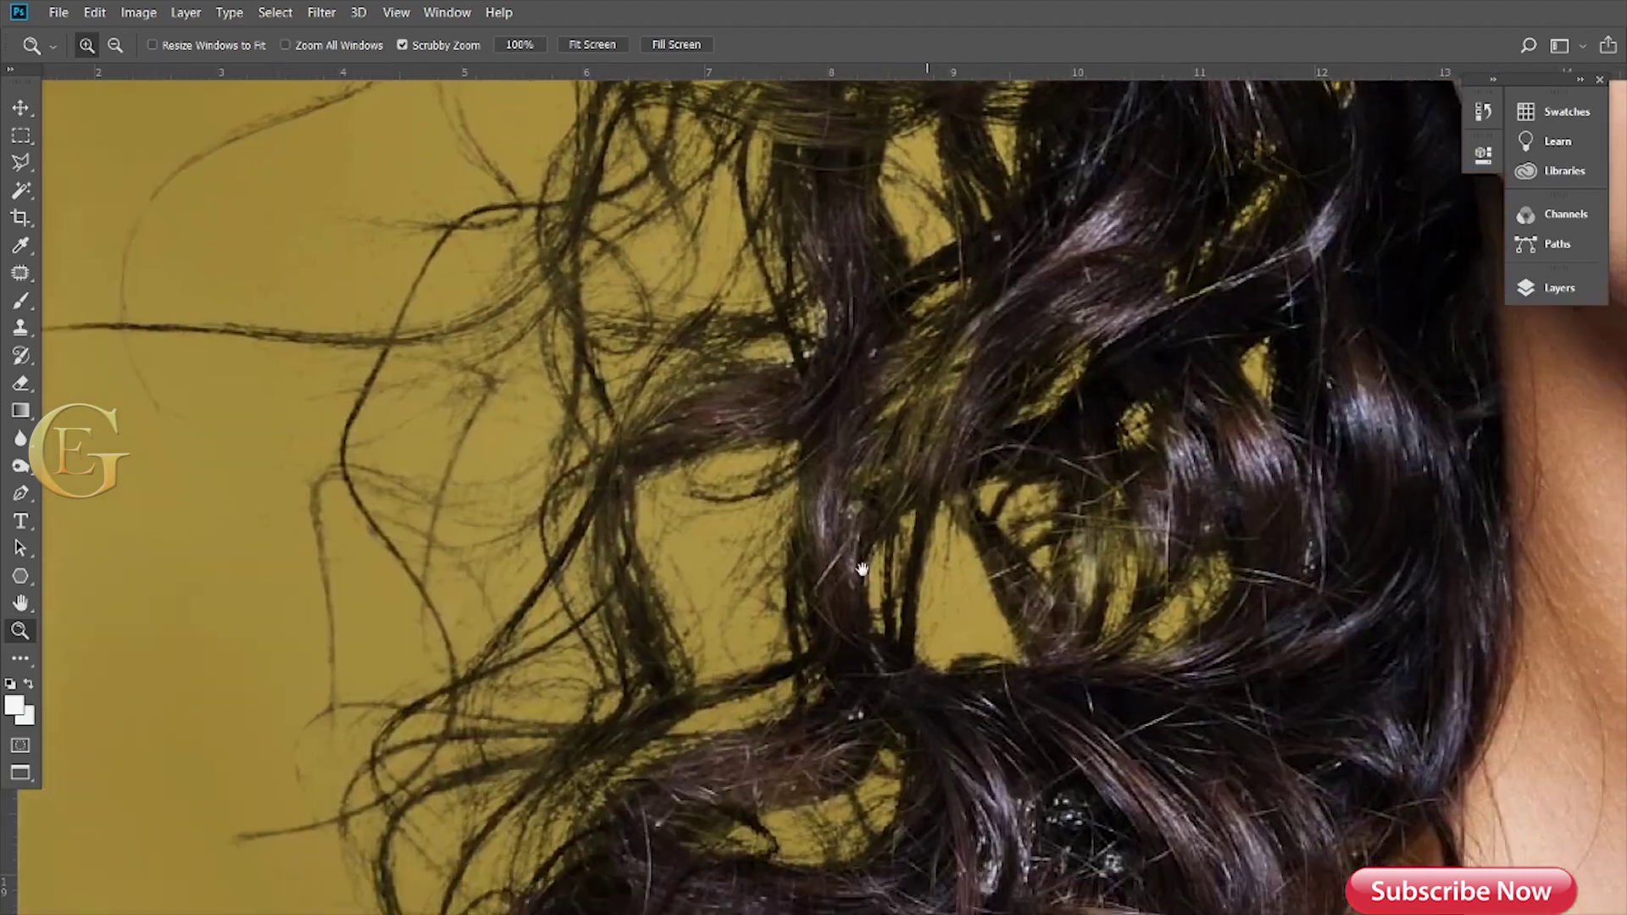
mouse_move(861, 678)
left_mouse_down()
mouse_move(888, 624)
mouse_move(475, 610)
left_mouse_up()
key("ctrl+0")
key("f")
key("f")
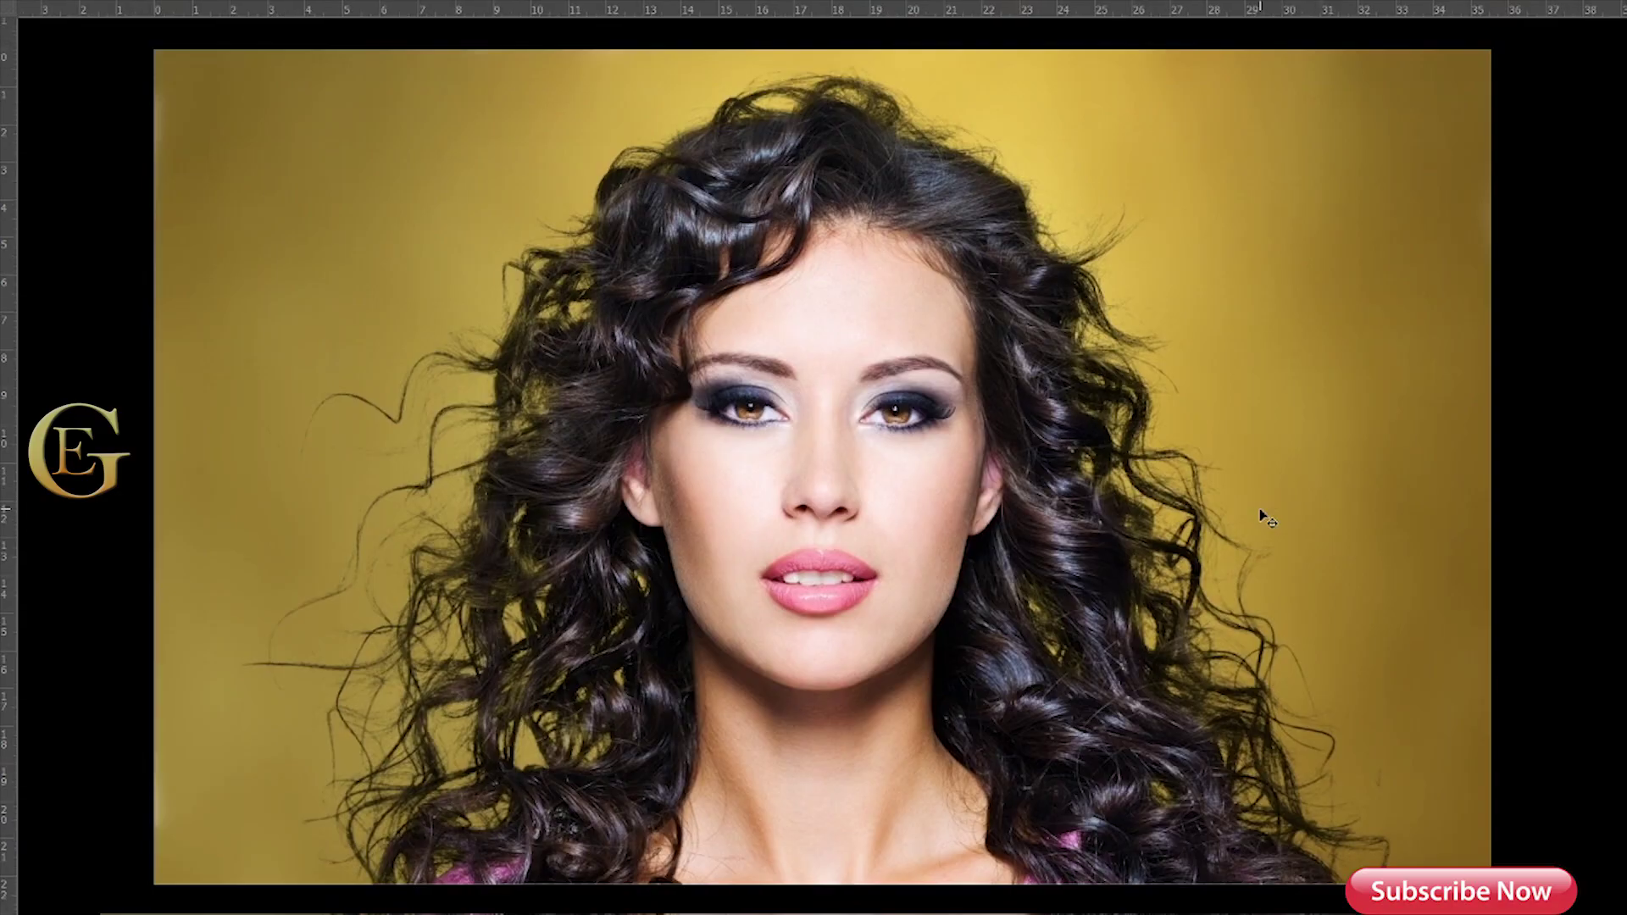